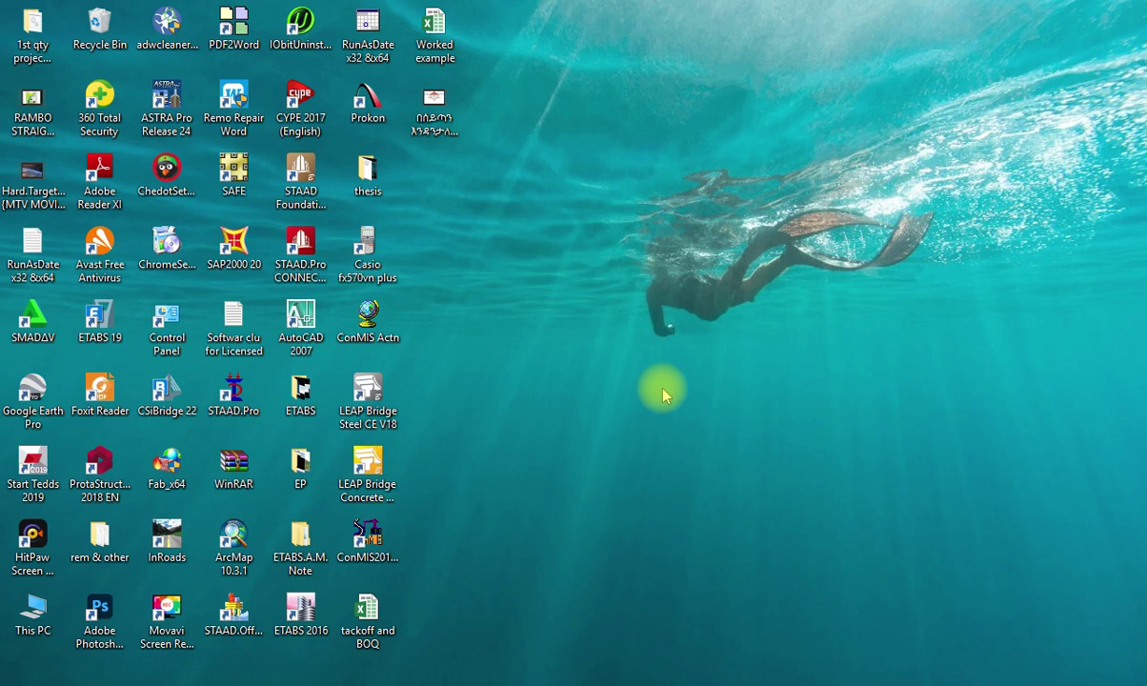
# Switch to the survey data workbook in Excel and look through its first rows of coordinates.
pyautogui.click(162, 540)
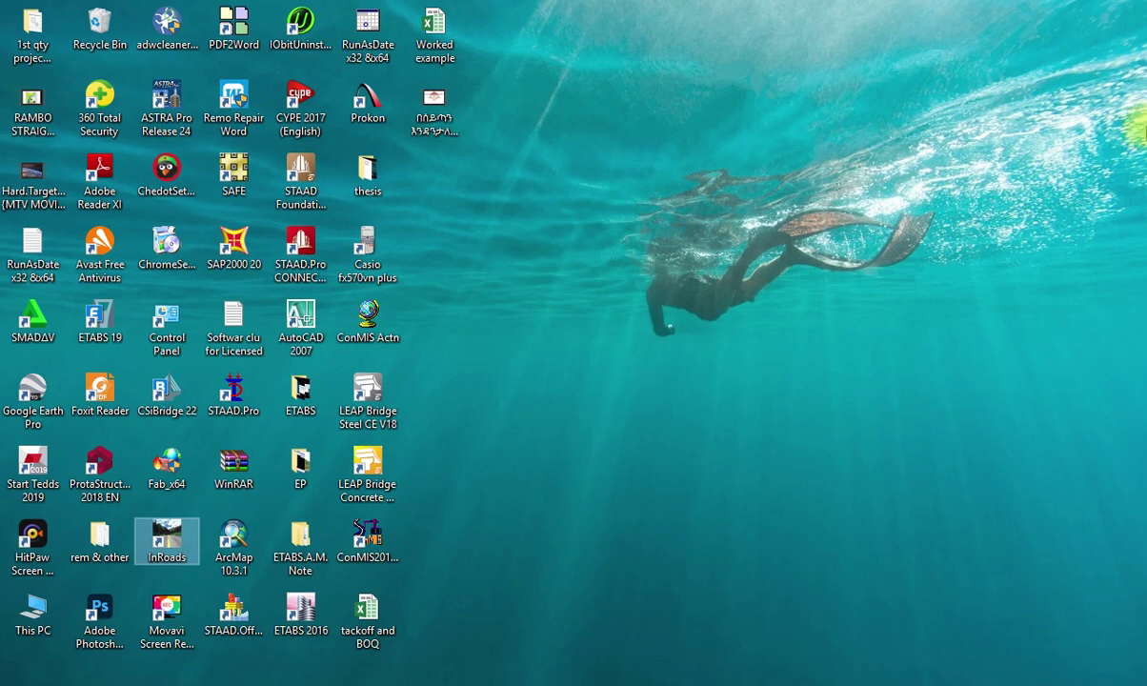
pyautogui.click(1146, 295)
pyautogui.click(1075, 398)
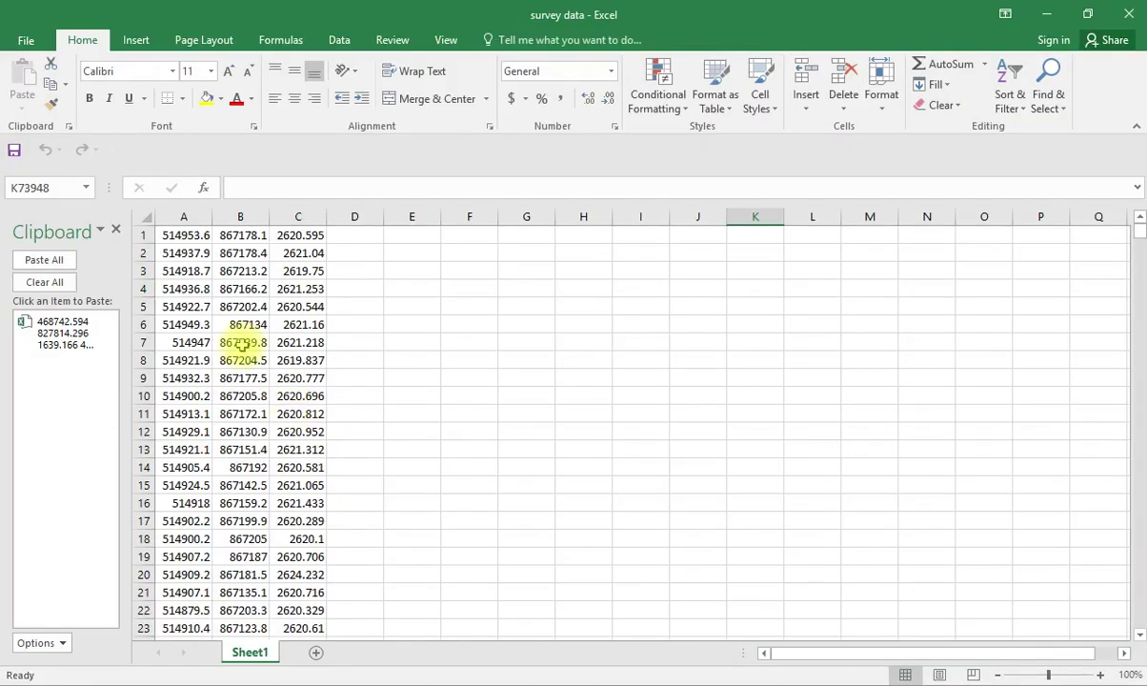
pyautogui.scroll(-14, 252, 333)
pyautogui.scroll(5, 243, 350)
pyautogui.scroll(6, 245, 359)
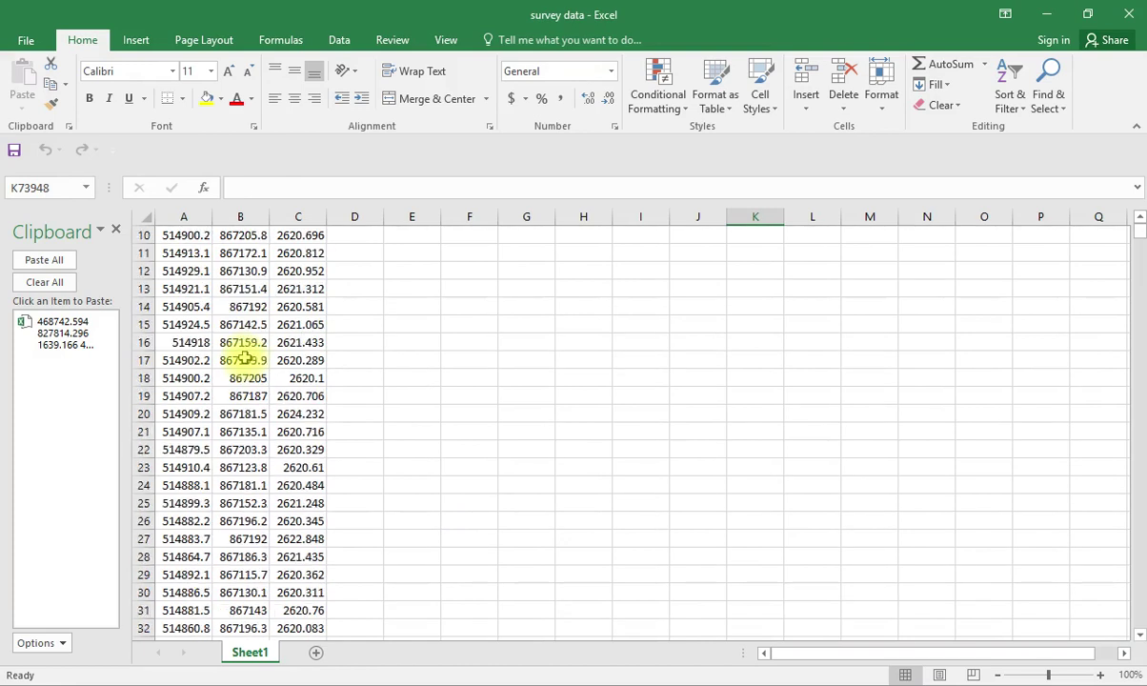
pyautogui.click(245, 360)
pyautogui.scroll(3, 228, 286)
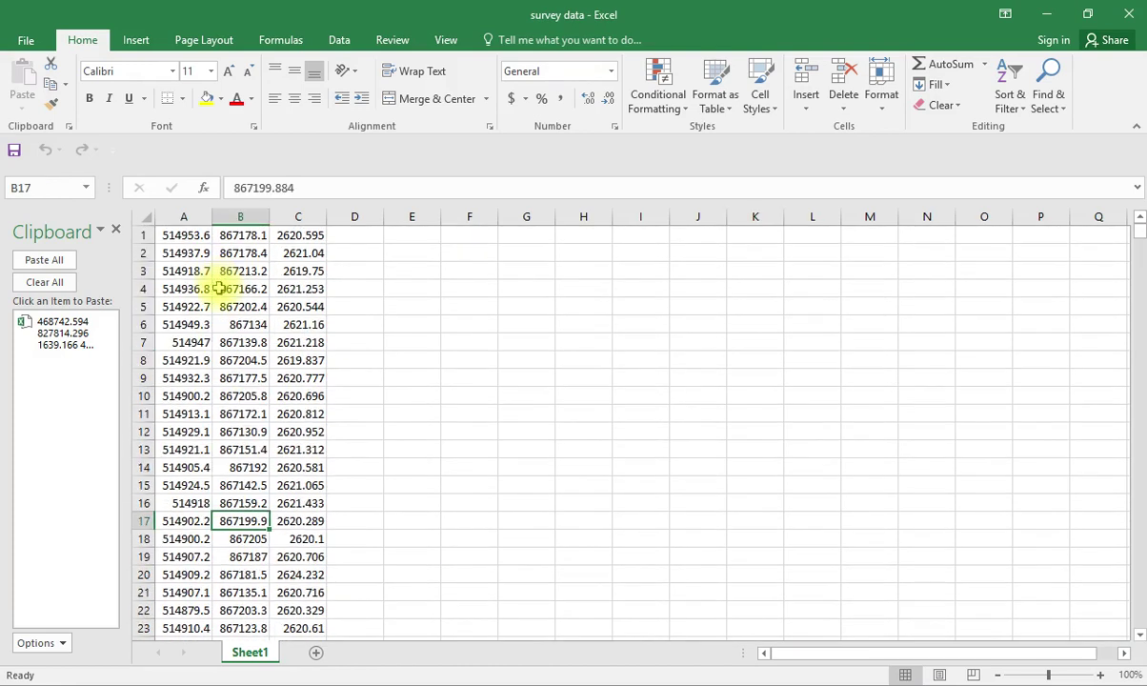
# Examine the three coordinate values in row 1 and the empty cells of column D beside the survey points.
pyautogui.click(352, 240)
pyautogui.moveTo(351, 240); pyautogui.dragTo(391, 530)
pyautogui.click(366, 379)
pyautogui.moveTo(358, 235); pyautogui.dragTo(356, 537)
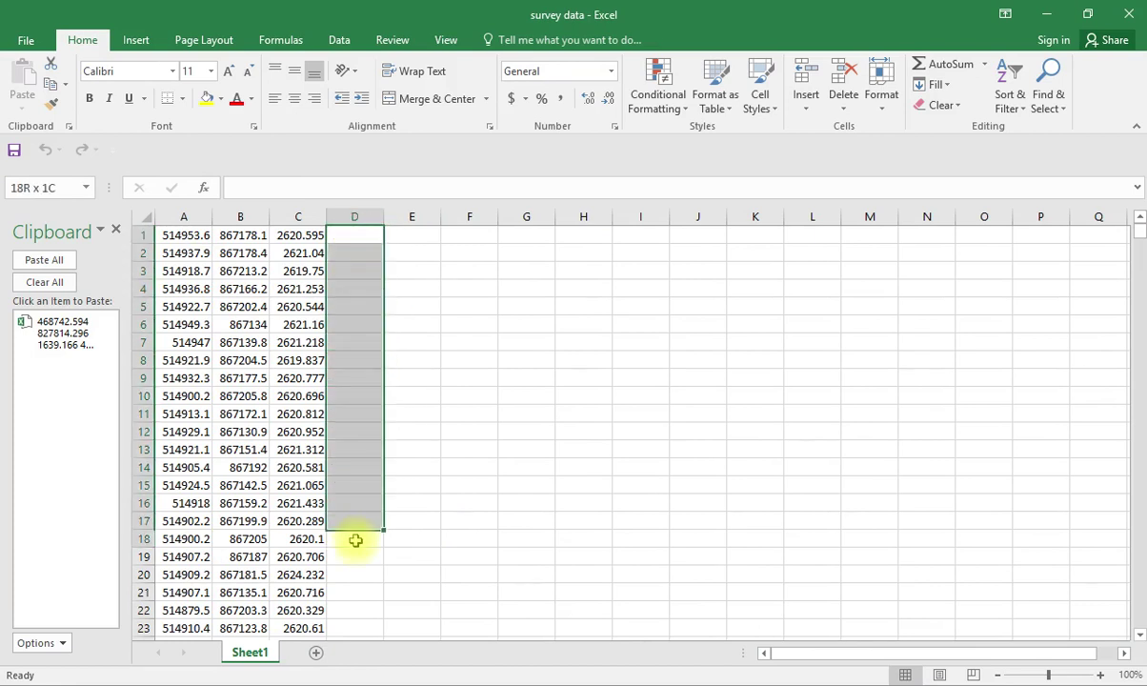
pyautogui.click(243, 322)
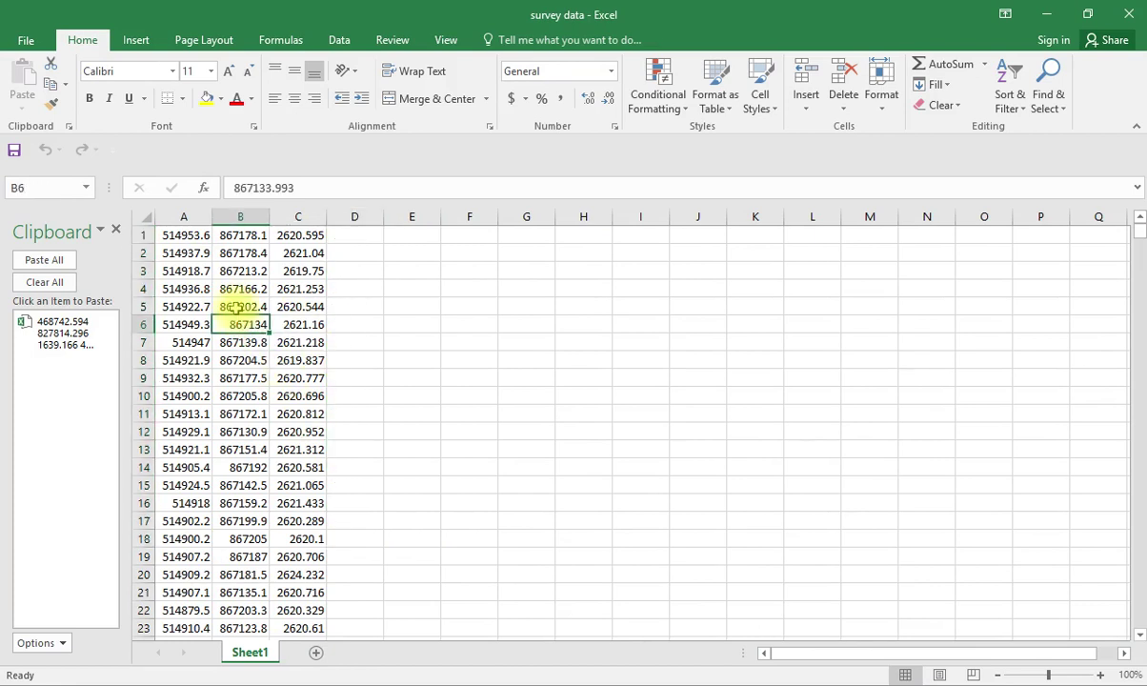
pyautogui.click(183, 236)
pyautogui.click(234, 236)
pyautogui.click(303, 236)
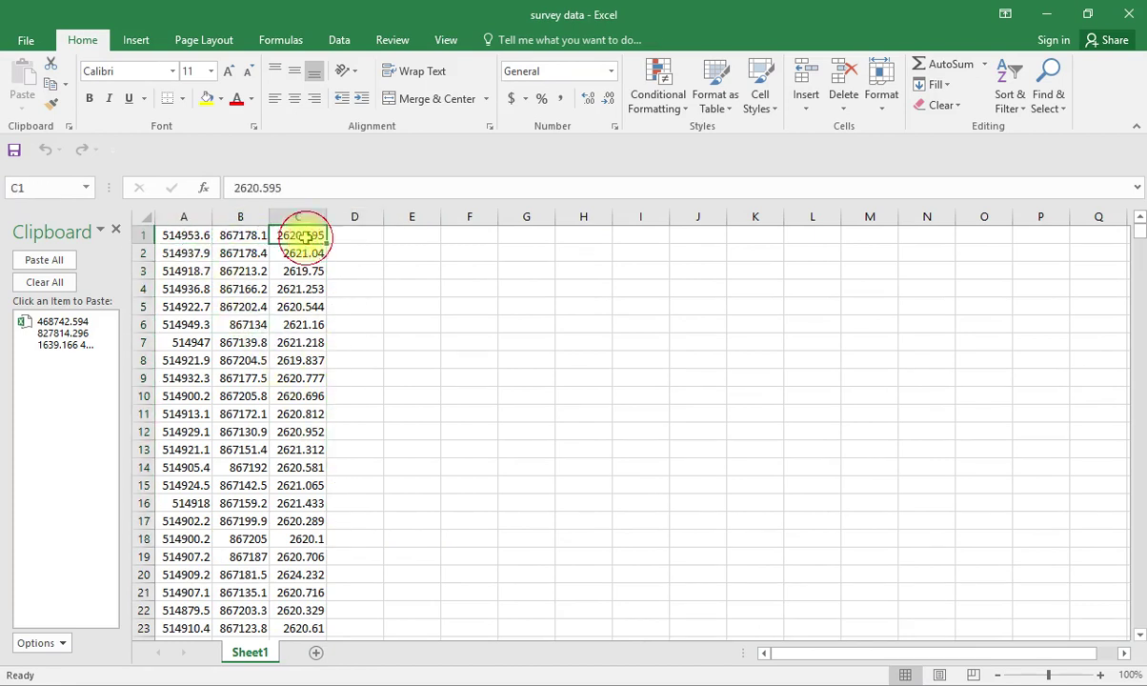
pyautogui.click(357, 236)
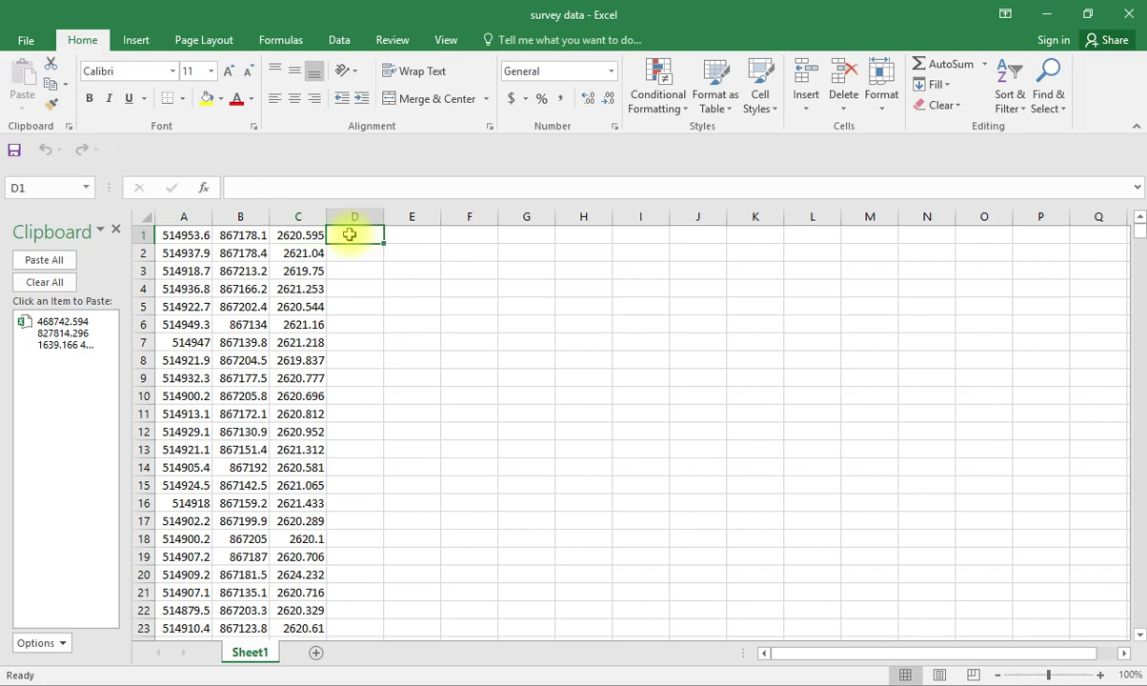
pyautogui.click(359, 256)
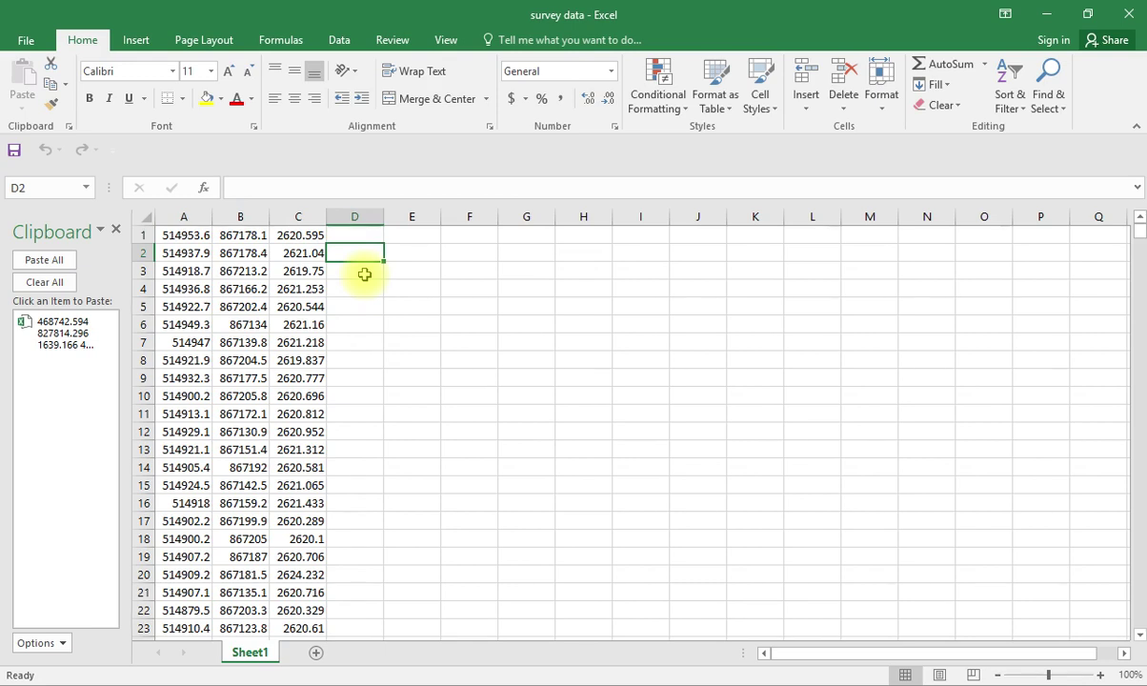
pyautogui.moveTo(364, 234); pyautogui.dragTo(364, 590)
# Review the survey point block in columns A to C, including the rows further down the sheet.
pyautogui.click(244, 324)
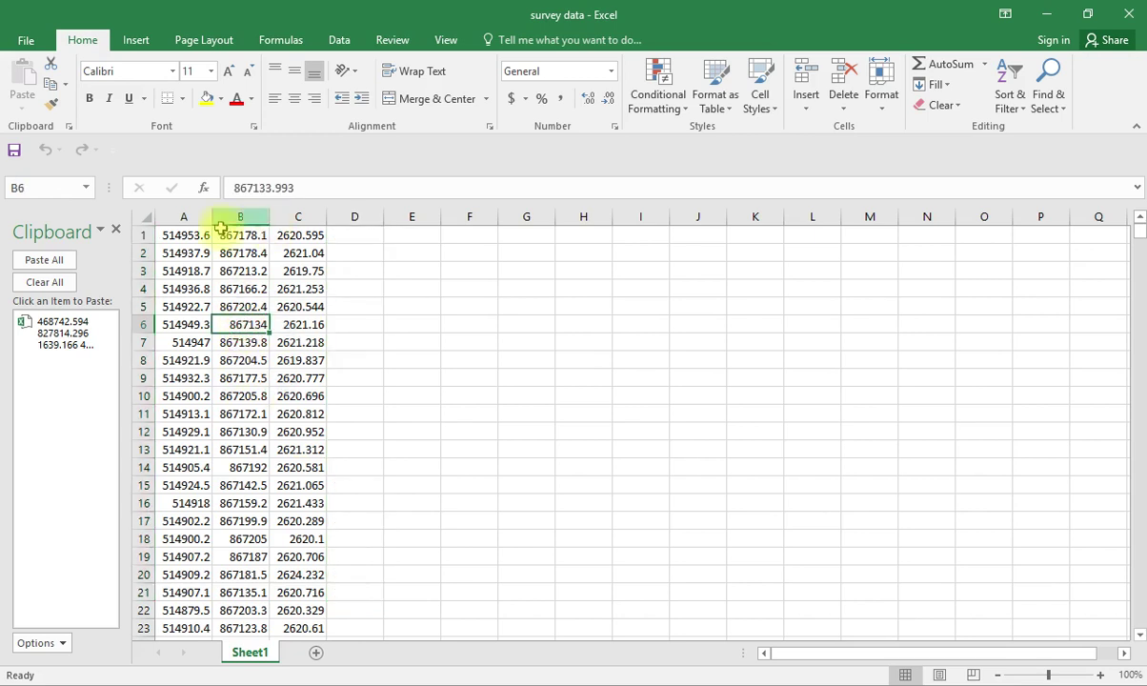
pyautogui.moveTo(173, 234); pyautogui.dragTo(286, 586)
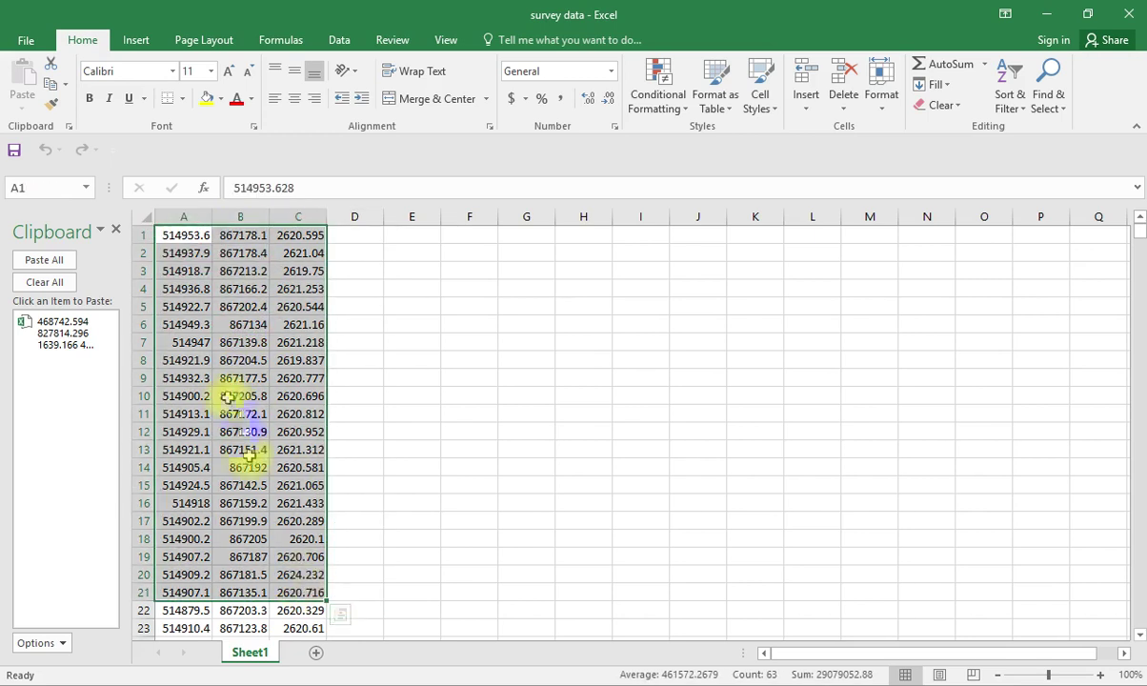
pyautogui.click(229, 276)
pyautogui.moveTo(212, 236); pyautogui.dragTo(303, 306)
pyautogui.click(227, 306)
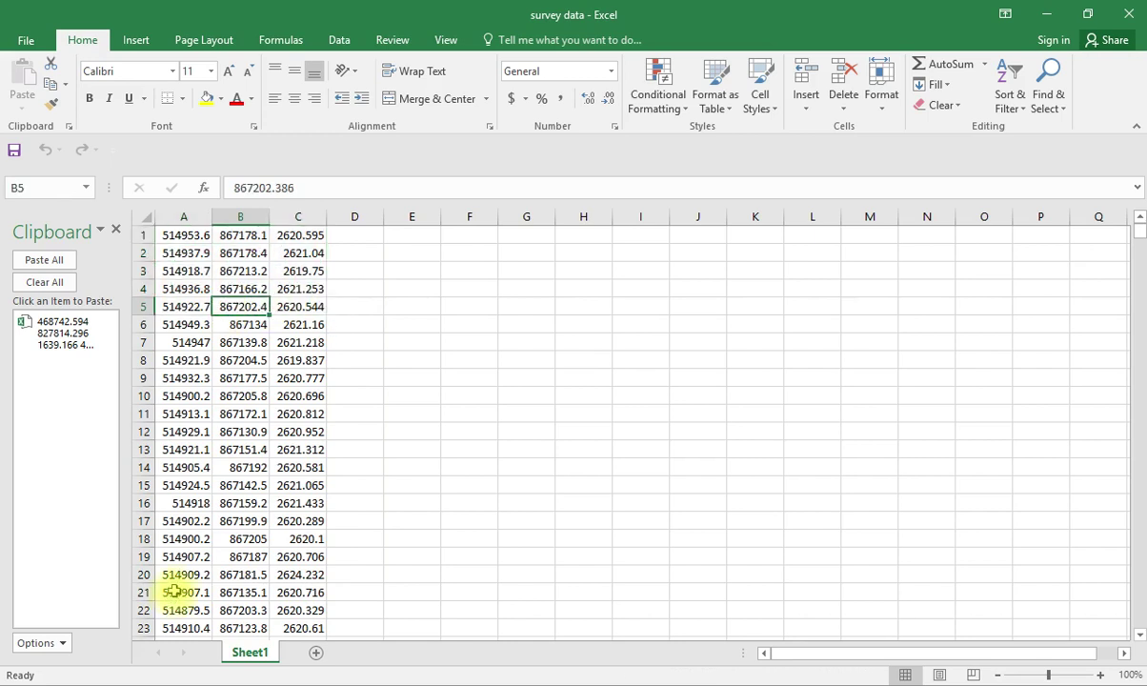
pyautogui.click(185, 270)
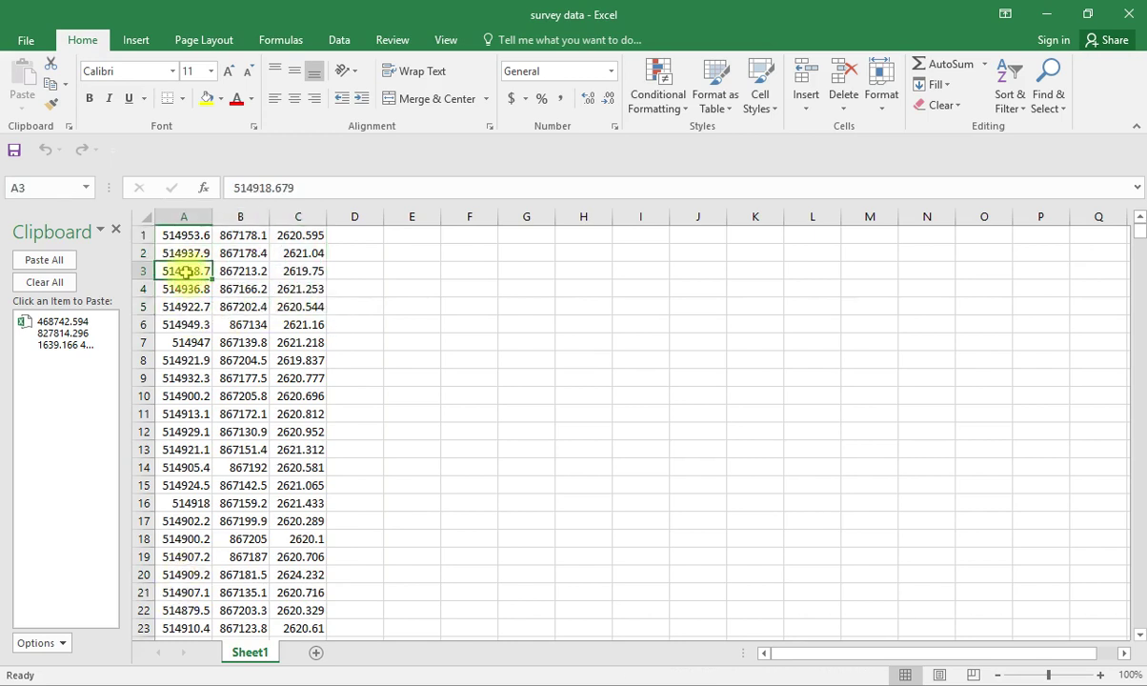
pyautogui.click(26, 40)
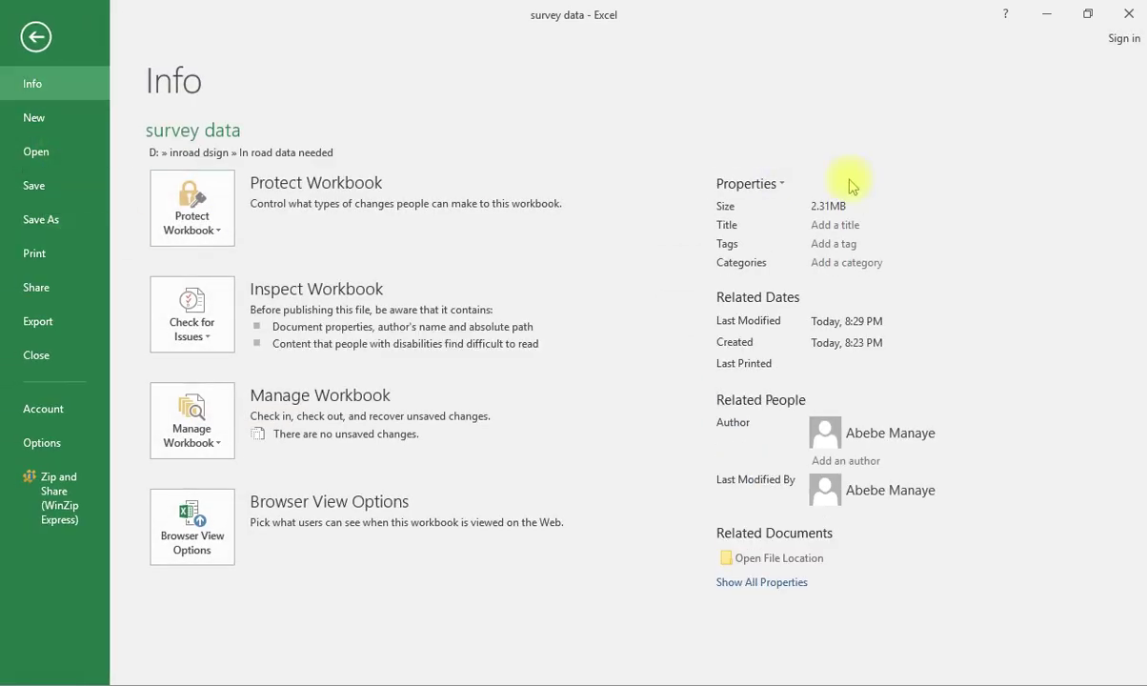
pyautogui.click(36, 38)
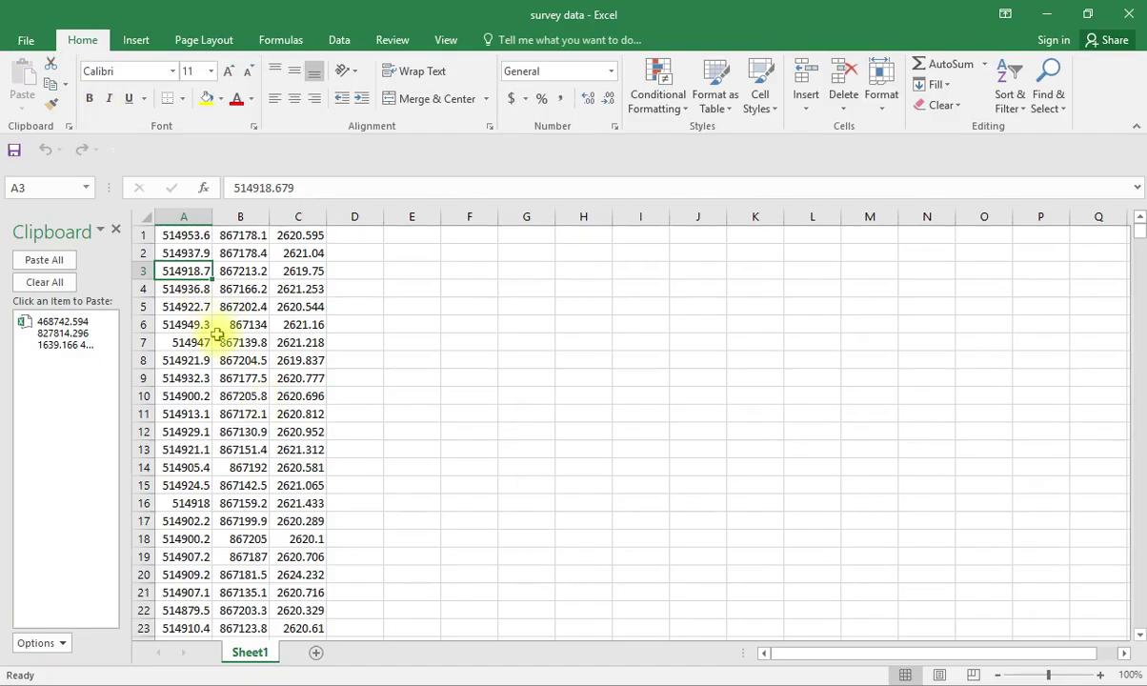
pyautogui.scroll(-6, 311, 470)
pyautogui.scroll(-20, 312, 470)
pyautogui.scroll(12, 312, 469)
pyautogui.scroll(10, 311, 469)
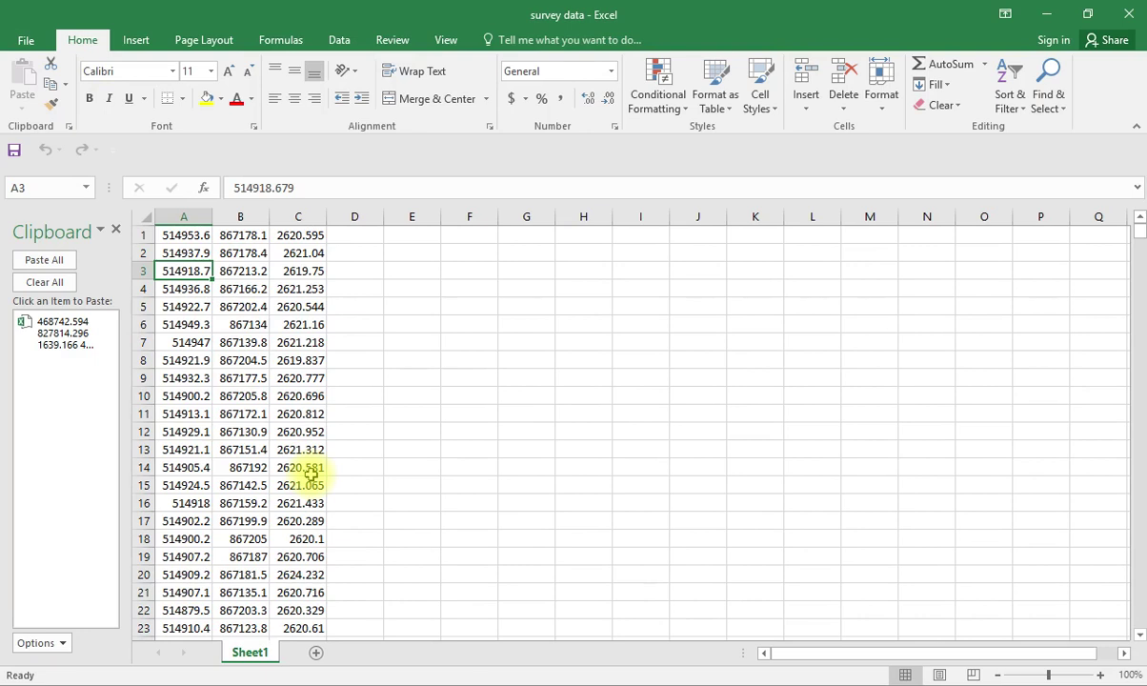
pyautogui.click(241, 269)
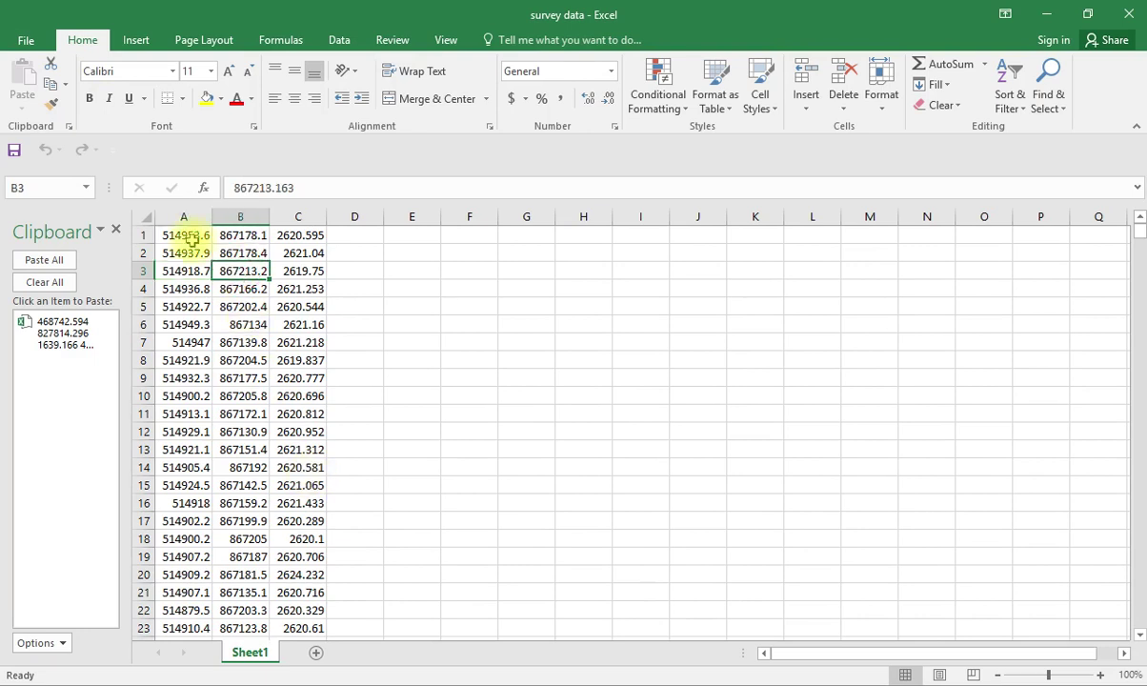
# Minimize the workbook and open the ogl text file from the In road data needed folder in a maximized Notepad window.
pyautogui.click(1046, 14)
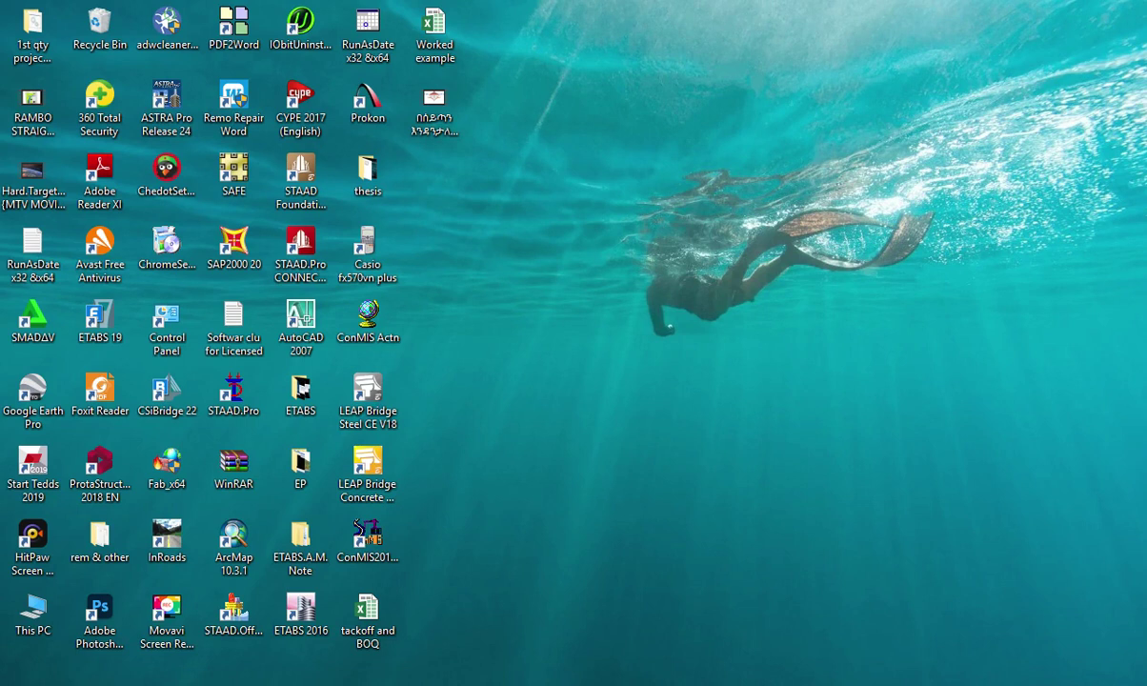
pyautogui.moveTo(1144, 382)
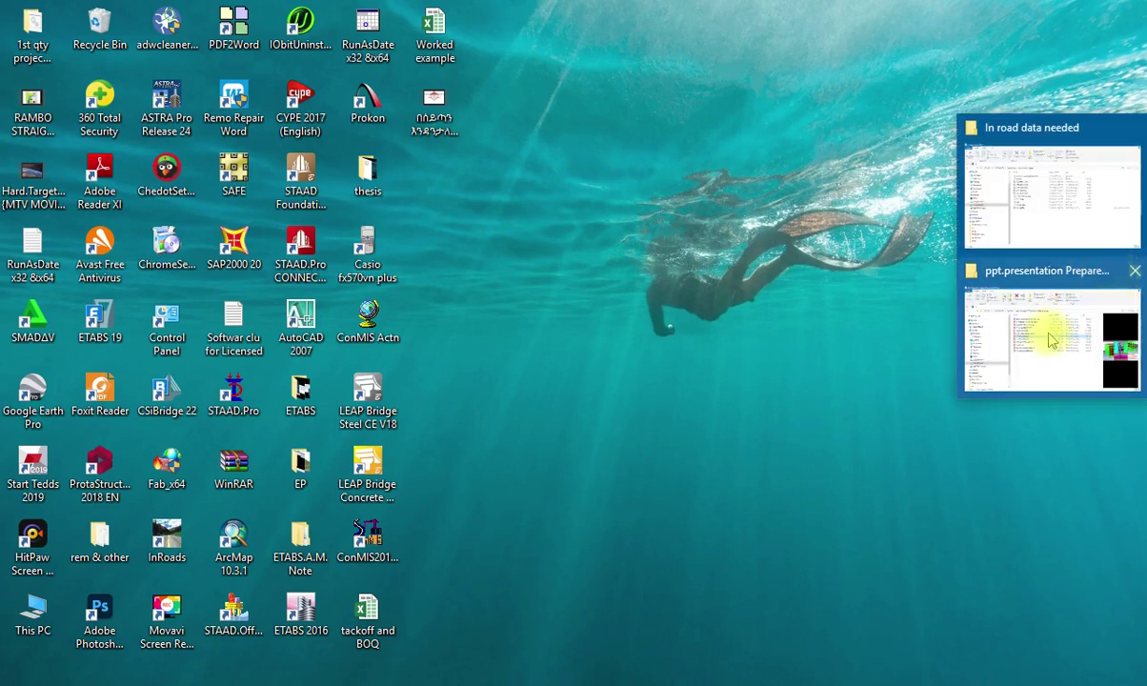
pyautogui.moveTo(1048, 360)
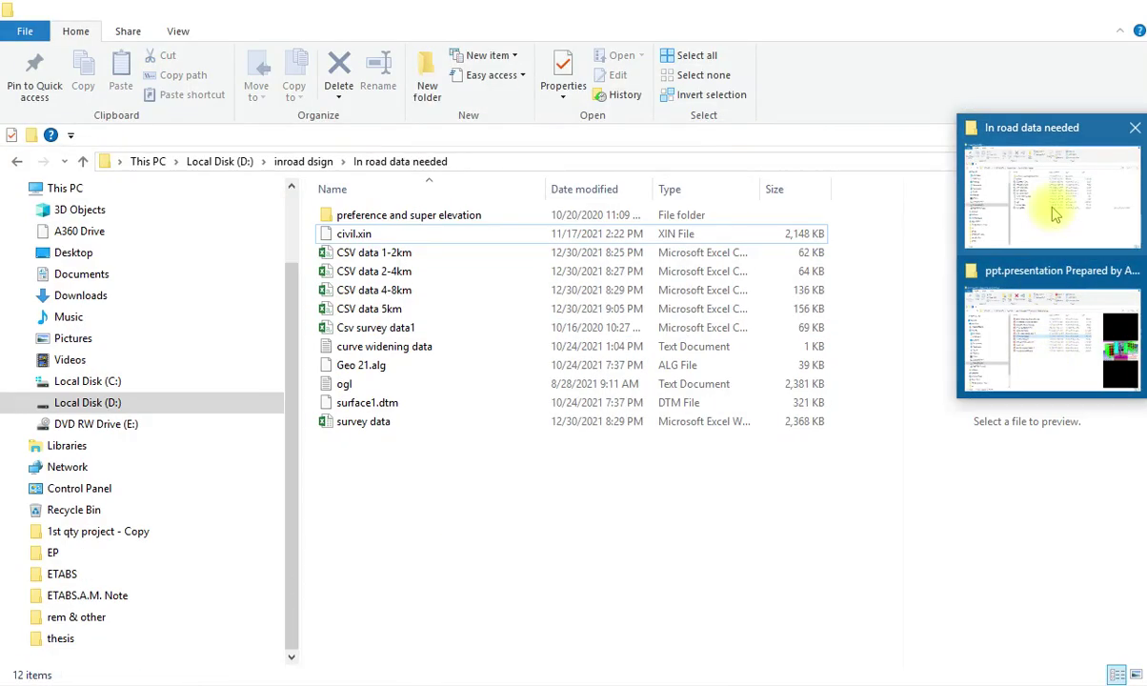
pyautogui.click(1048, 196)
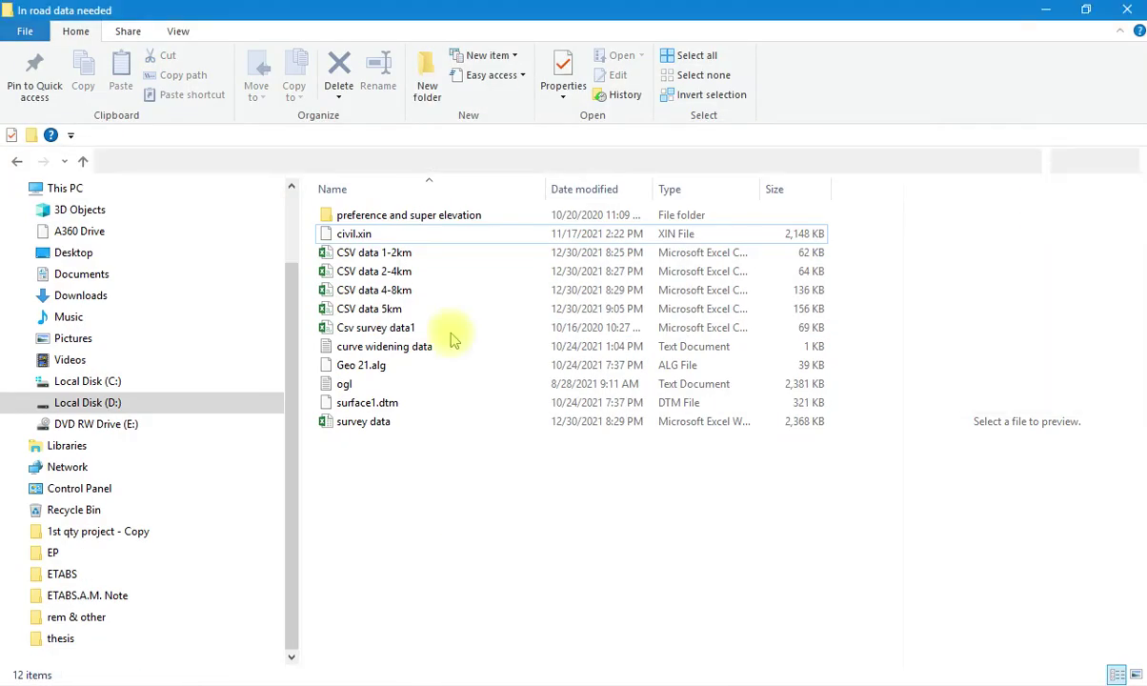
pyautogui.click(351, 385)
pyautogui.doubleClick(349, 385)
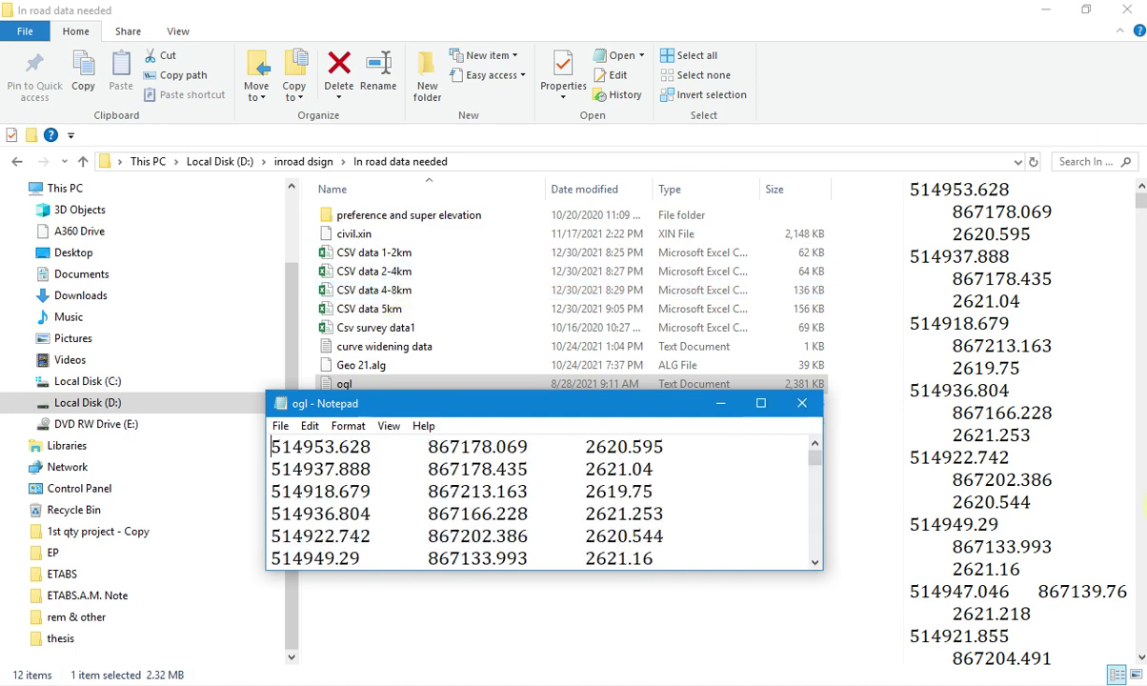
pyautogui.click(760, 403)
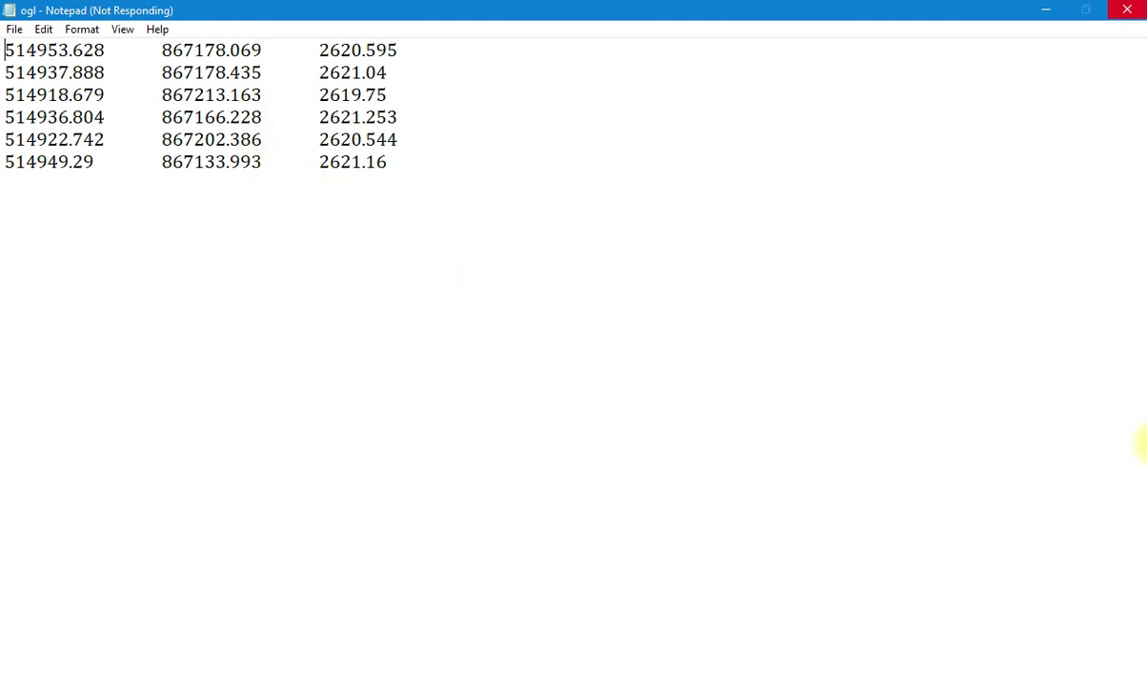
# Switch back to the survey data workbook and save it as survey data2 in CSV (Comma delimited) format.
pyautogui.click(1127, 413)
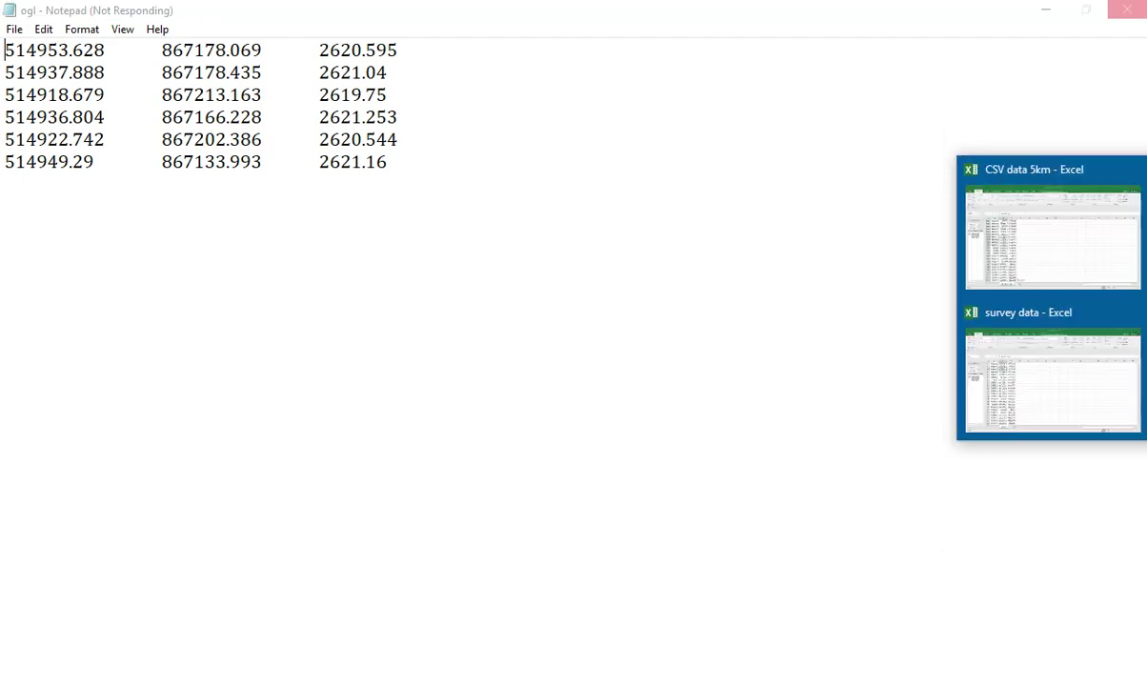
pyautogui.click(1076, 375)
pyautogui.click(27, 44)
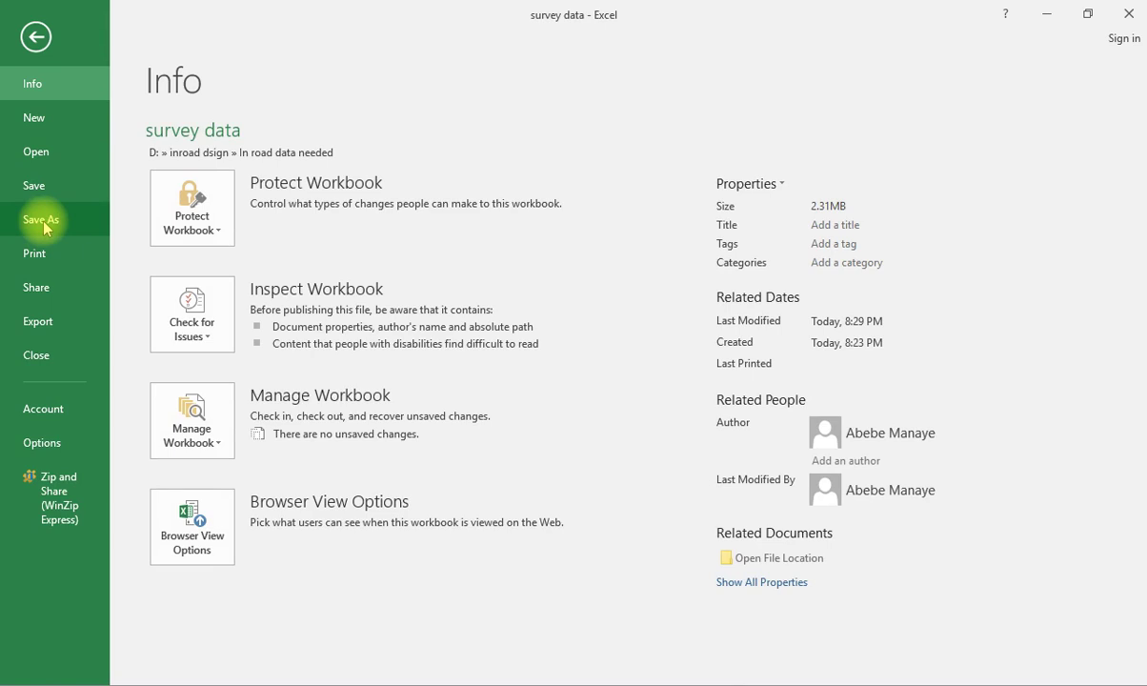
pyautogui.click(44, 219)
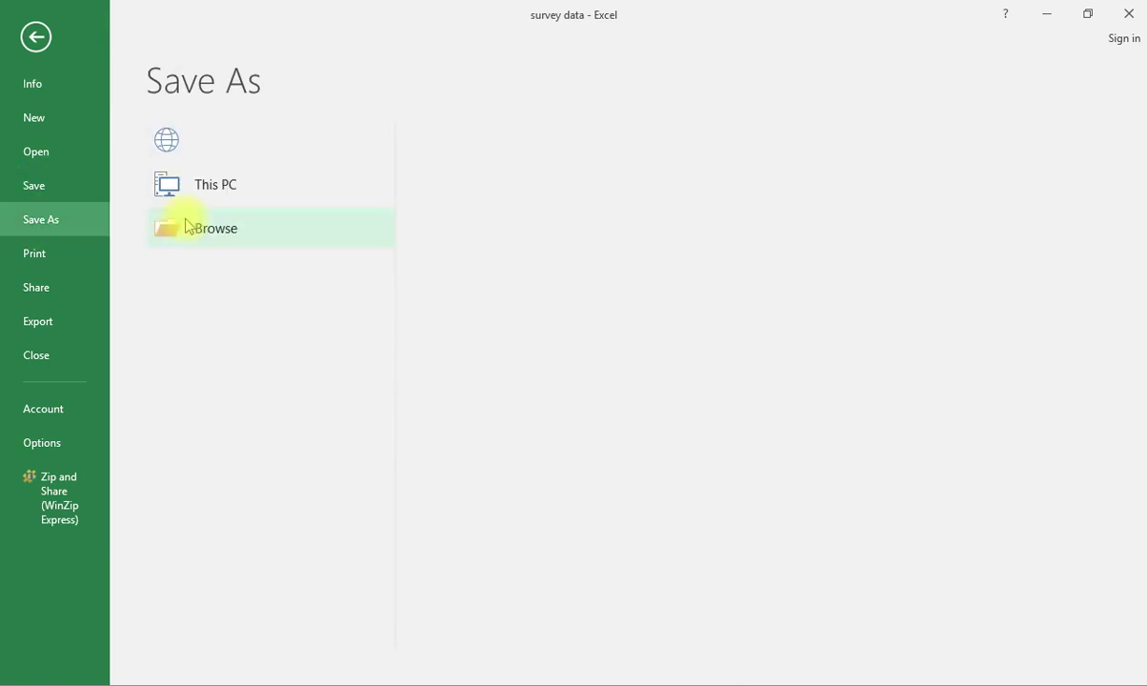
pyautogui.click(204, 276)
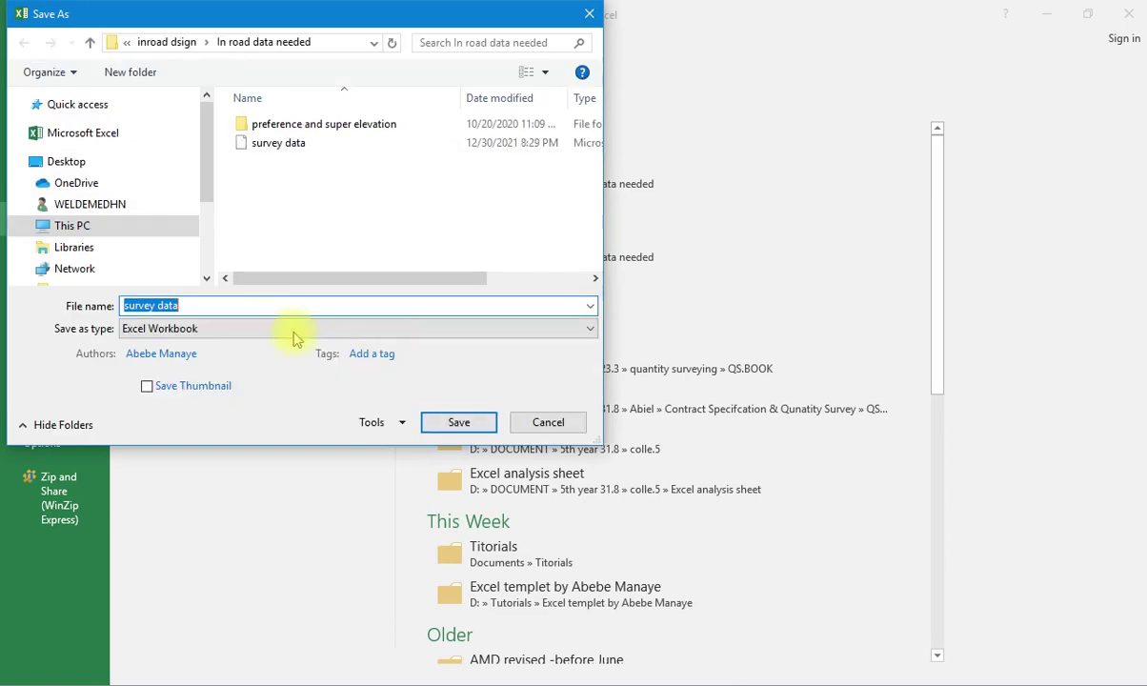
pyautogui.click(188, 328)
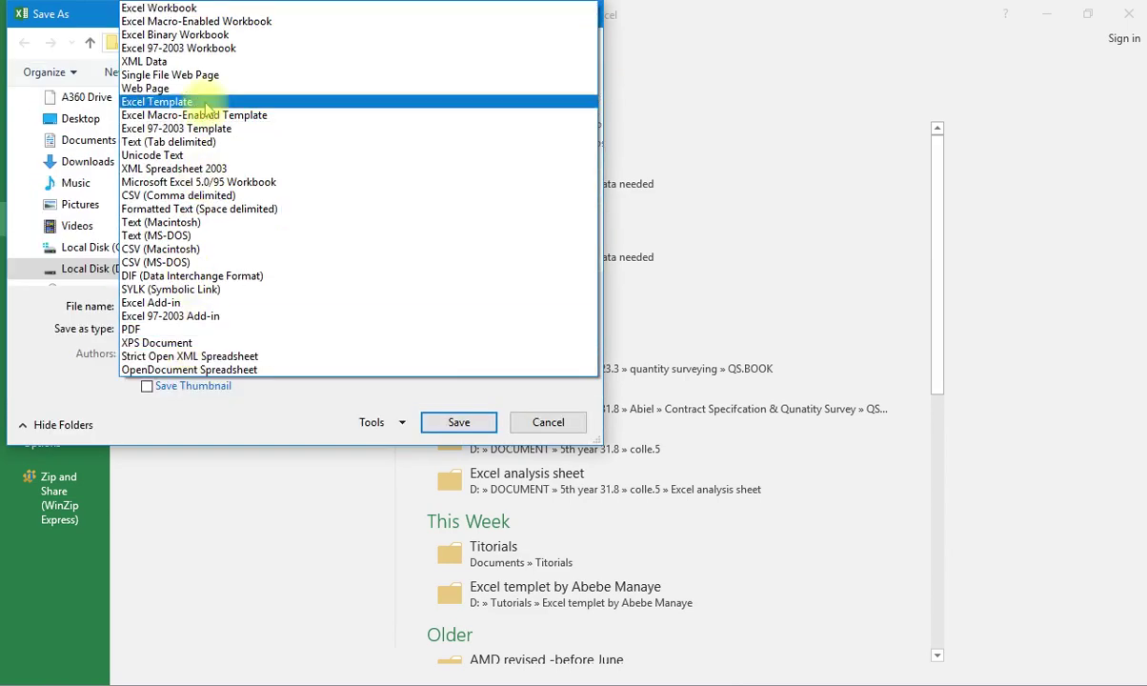
pyautogui.click(209, 195)
pyautogui.doubleClick(200, 305)
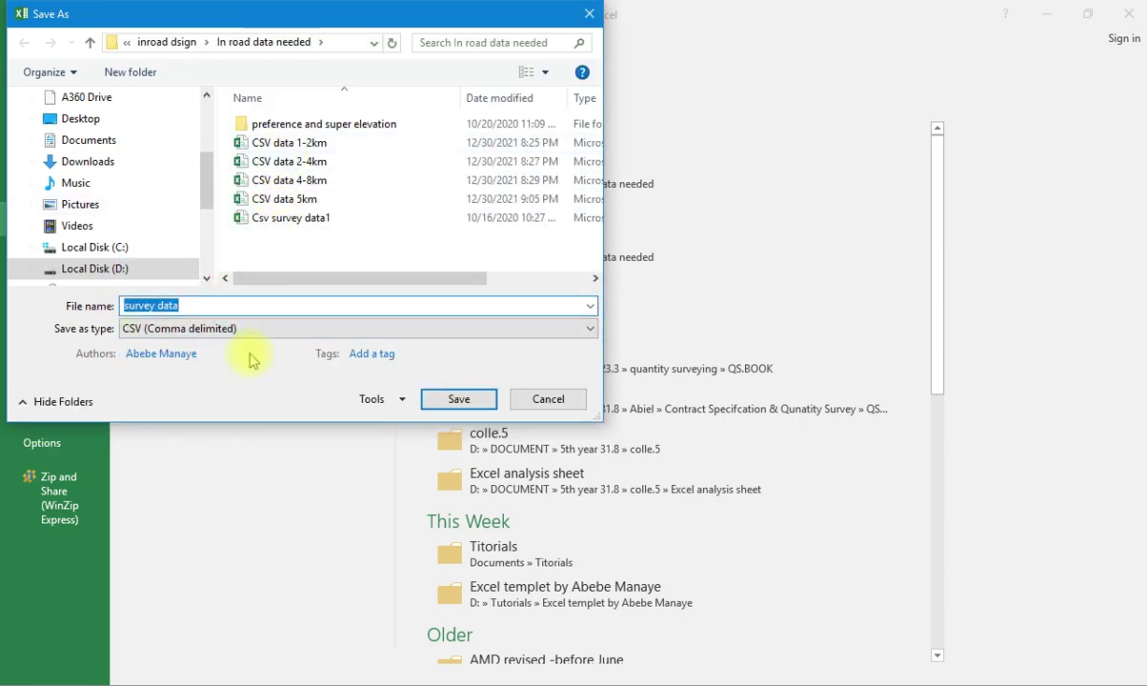
pyautogui.click(227, 305)
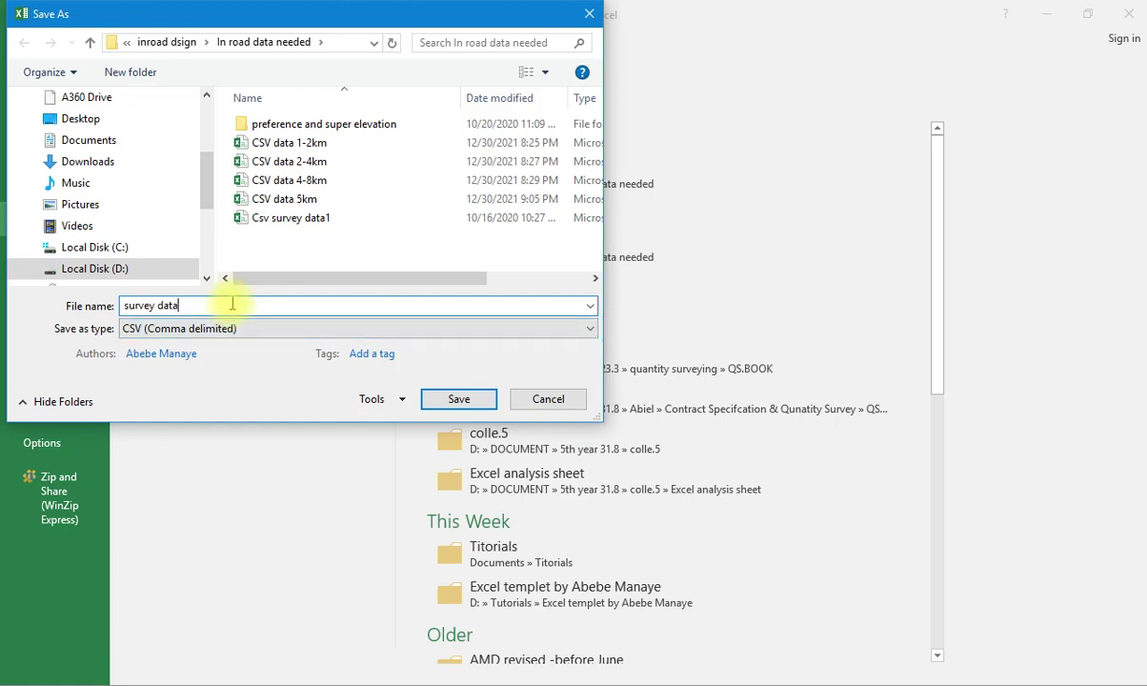
pyautogui.write('2')
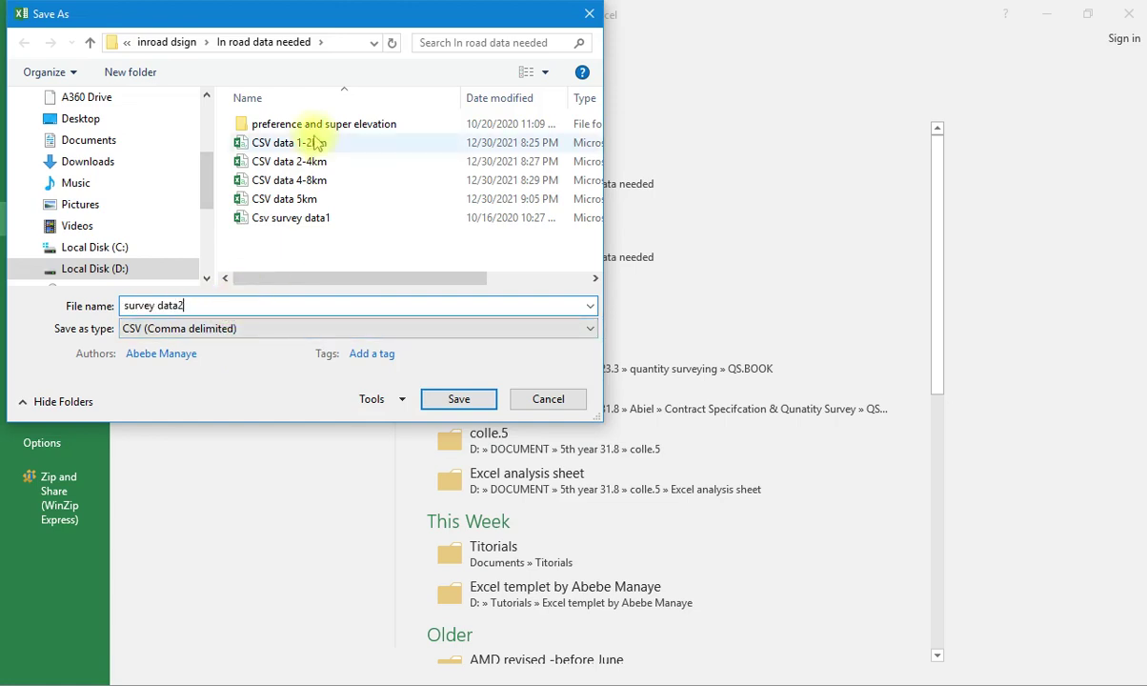
pyautogui.click(448, 402)
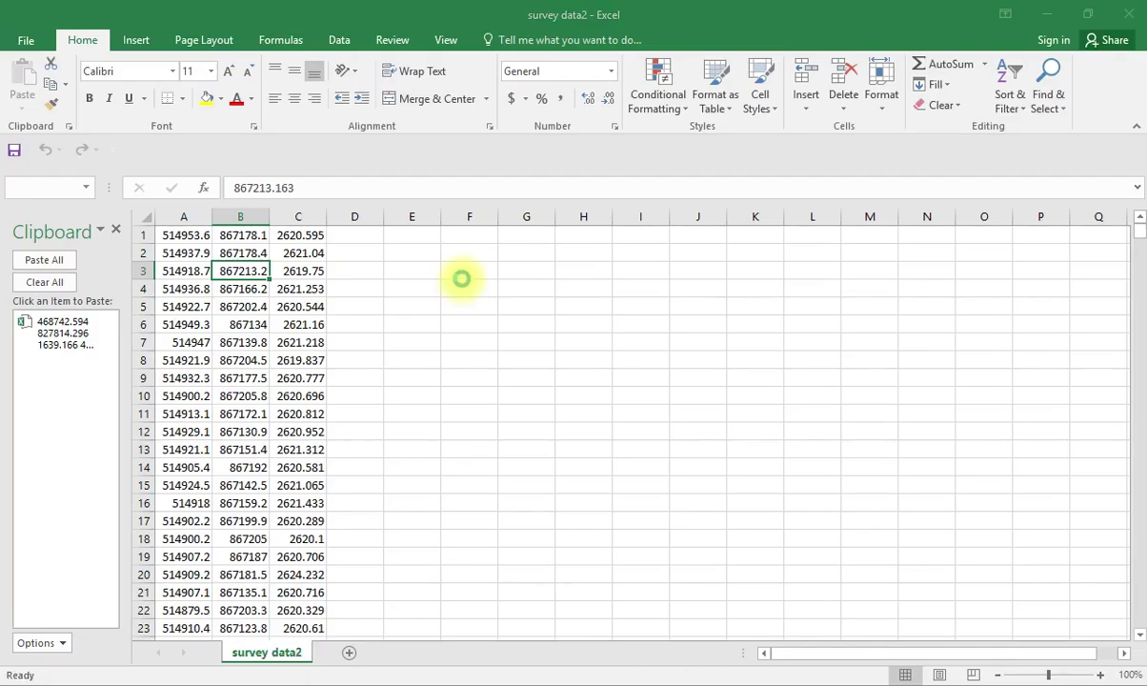
pyautogui.click(495, 402)
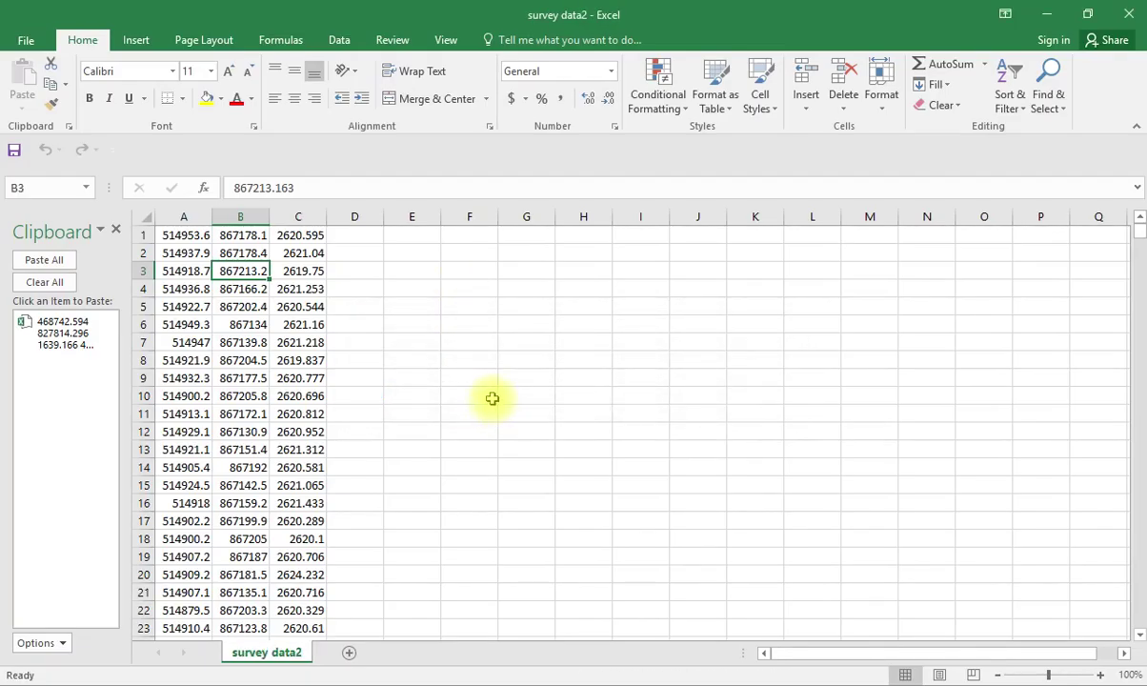
# Close the survey data2 workbook without saving it again, backing out of the repeated save attempts.
pyautogui.click(1131, 14)
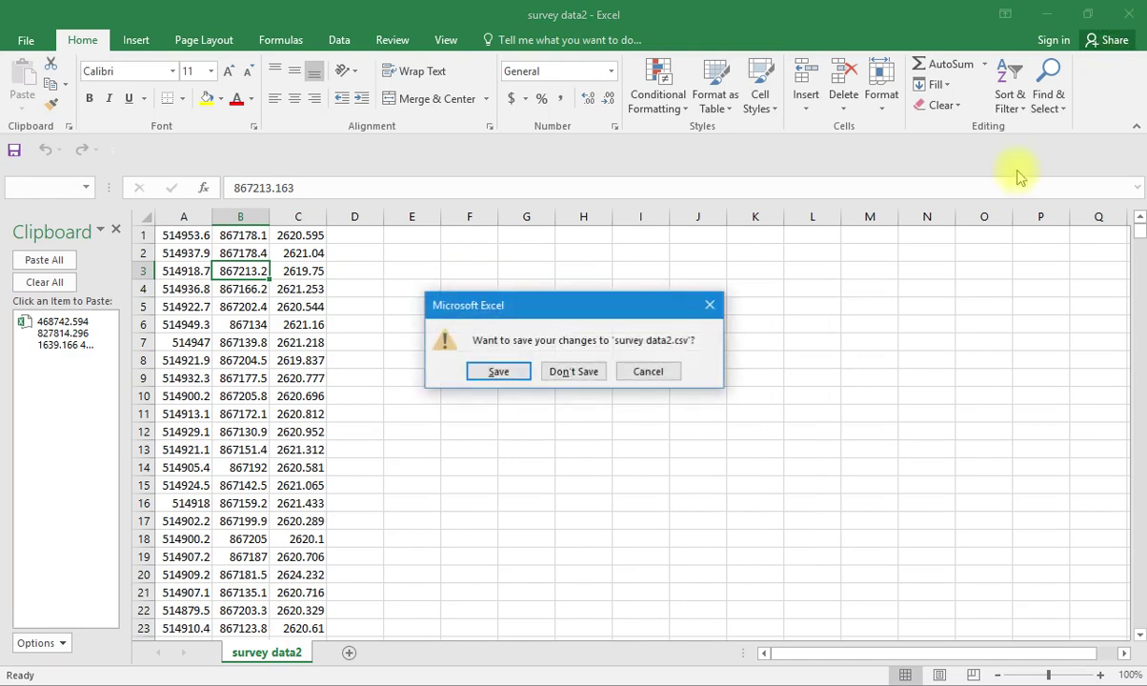
pyautogui.click(519, 373)
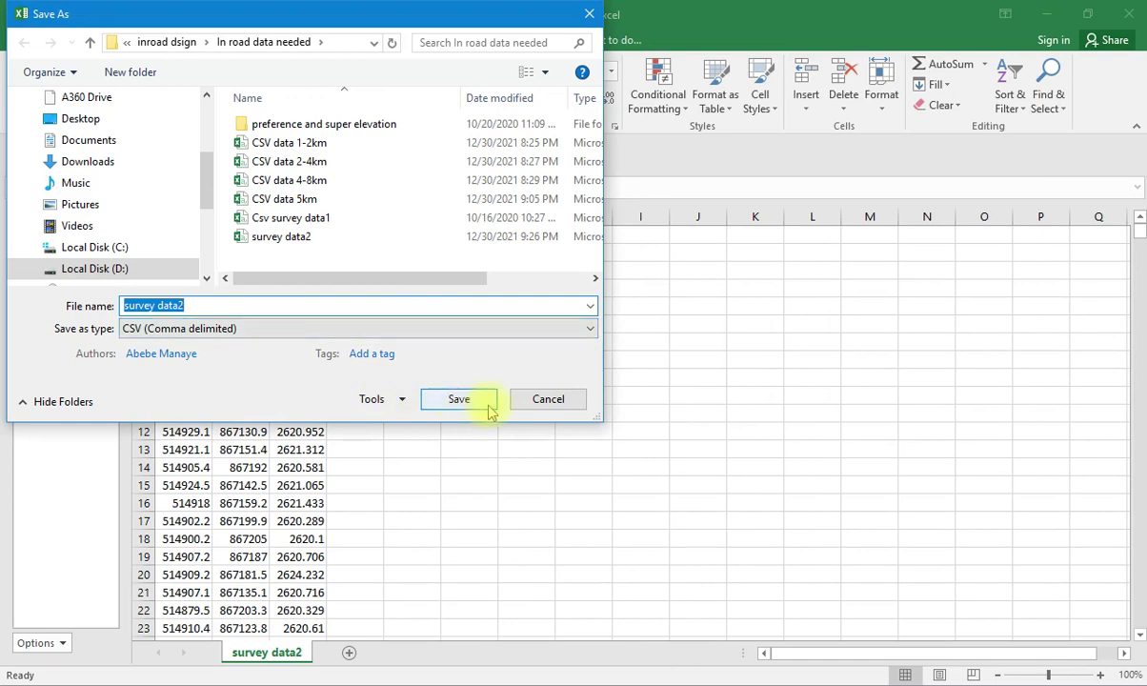
pyautogui.click(545, 402)
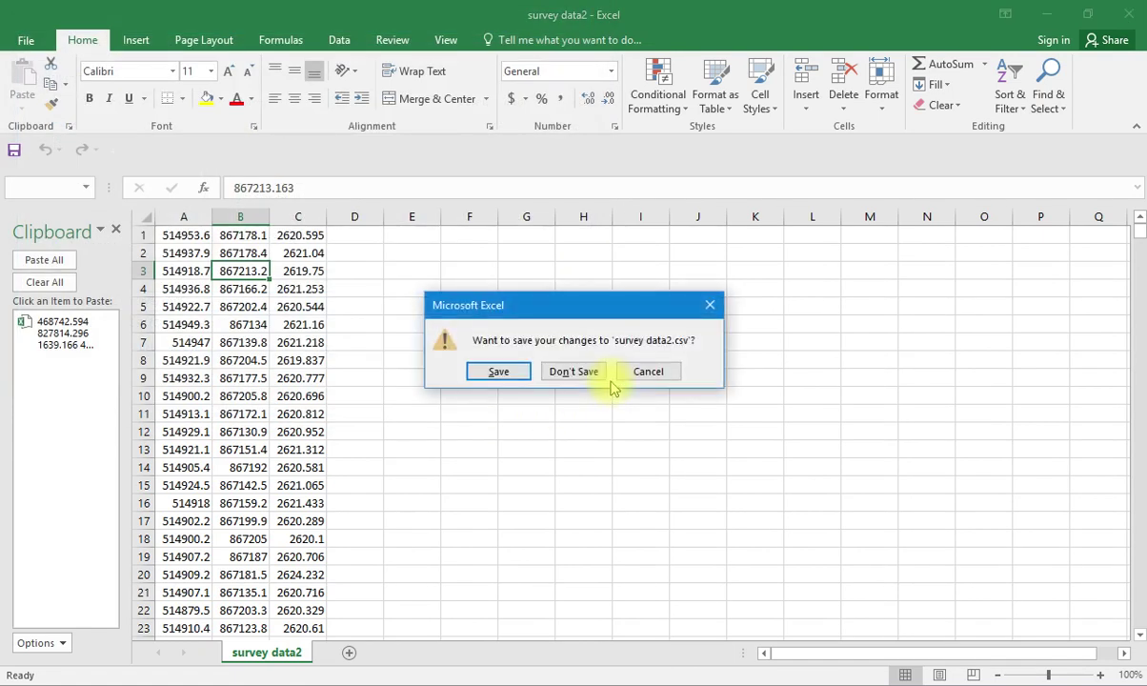
pyautogui.click(495, 378)
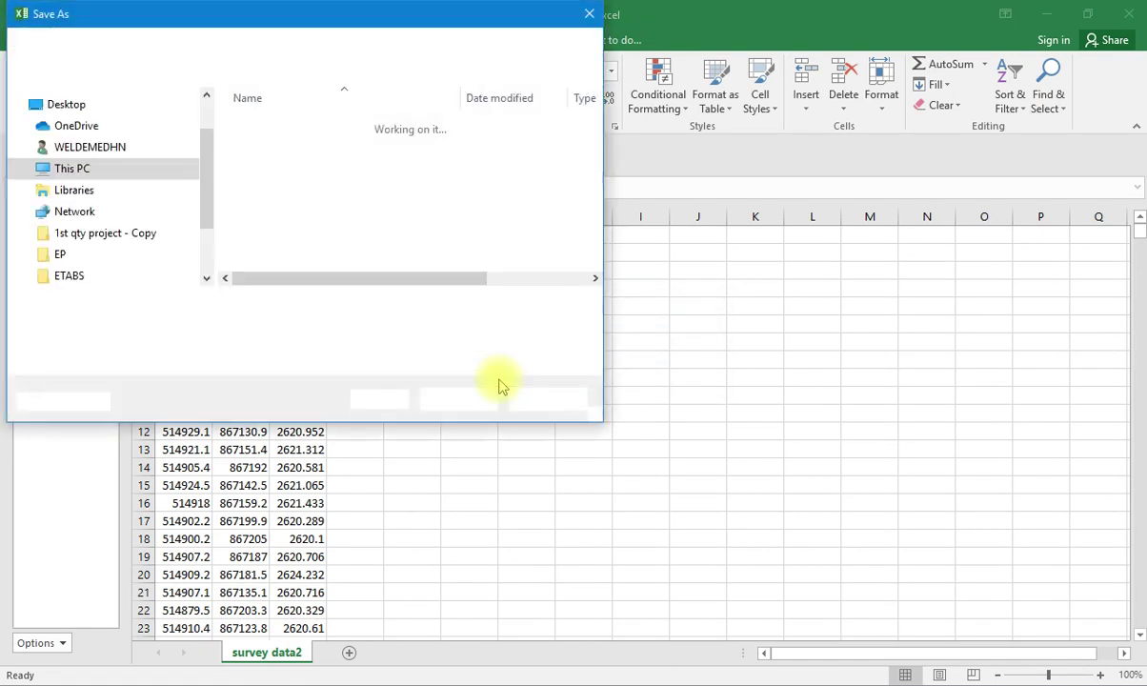
pyautogui.click(545, 402)
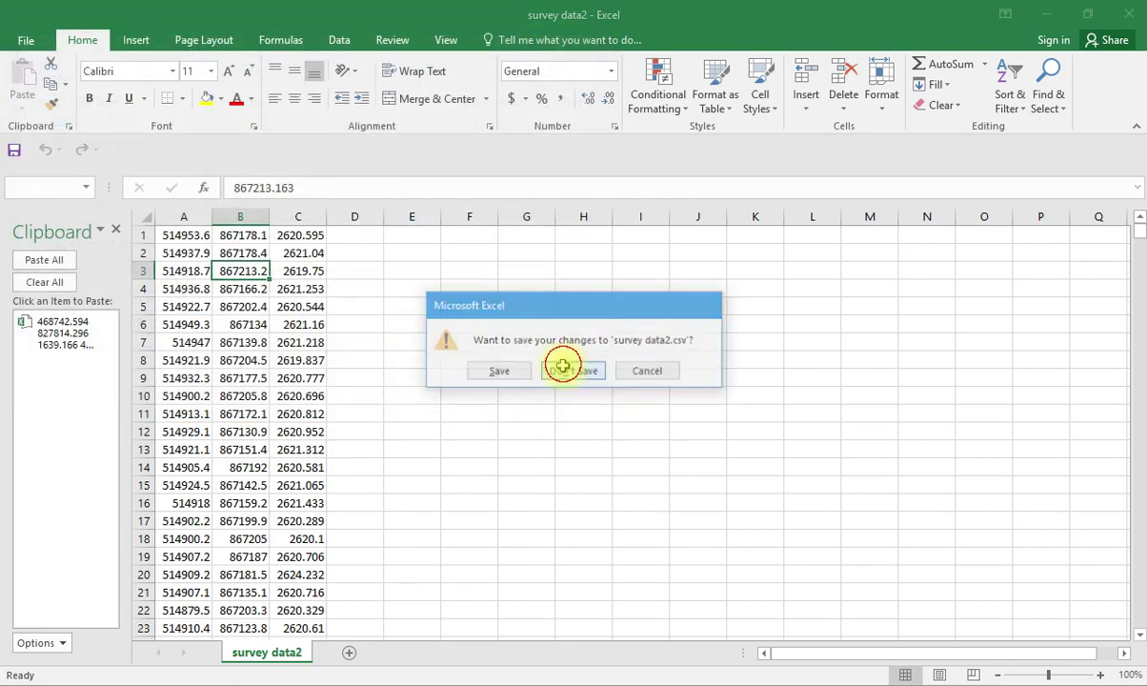
pyautogui.click(571, 371)
# Review the point coordinates throughout the ogl text file, including rows far down the list, and close the file.
pyautogui.scroll(-4, 217, 366)
pyautogui.scroll(4, 205, 366)
pyautogui.scroll(-13, 114, 152)
pyautogui.scroll(-20, 111, 148)
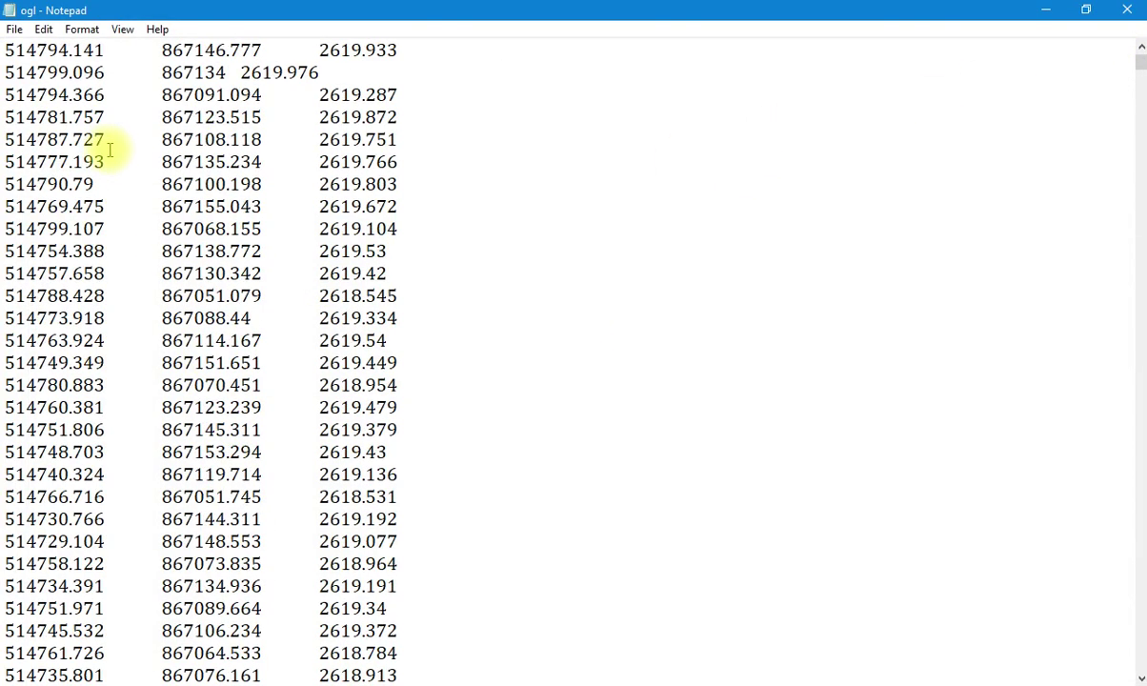
pyautogui.scroll(-7, 113, 162)
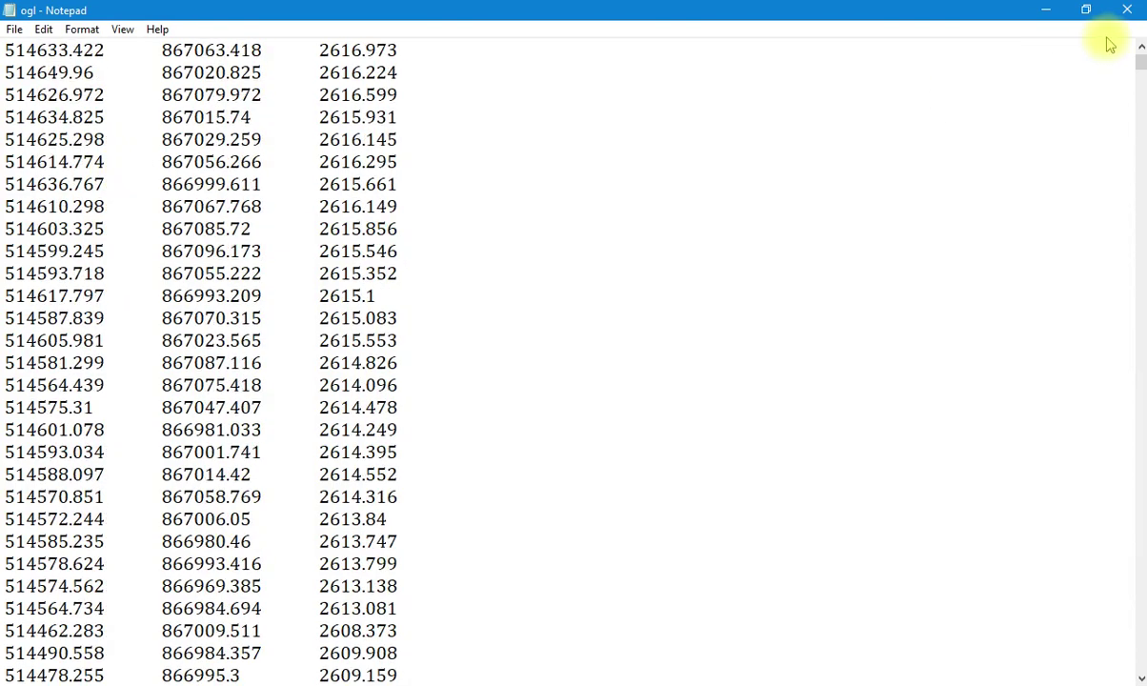
pyautogui.moveTo(1138, 62); pyautogui.dragTo(1131, 318)
pyautogui.scroll(10, 360, 291)
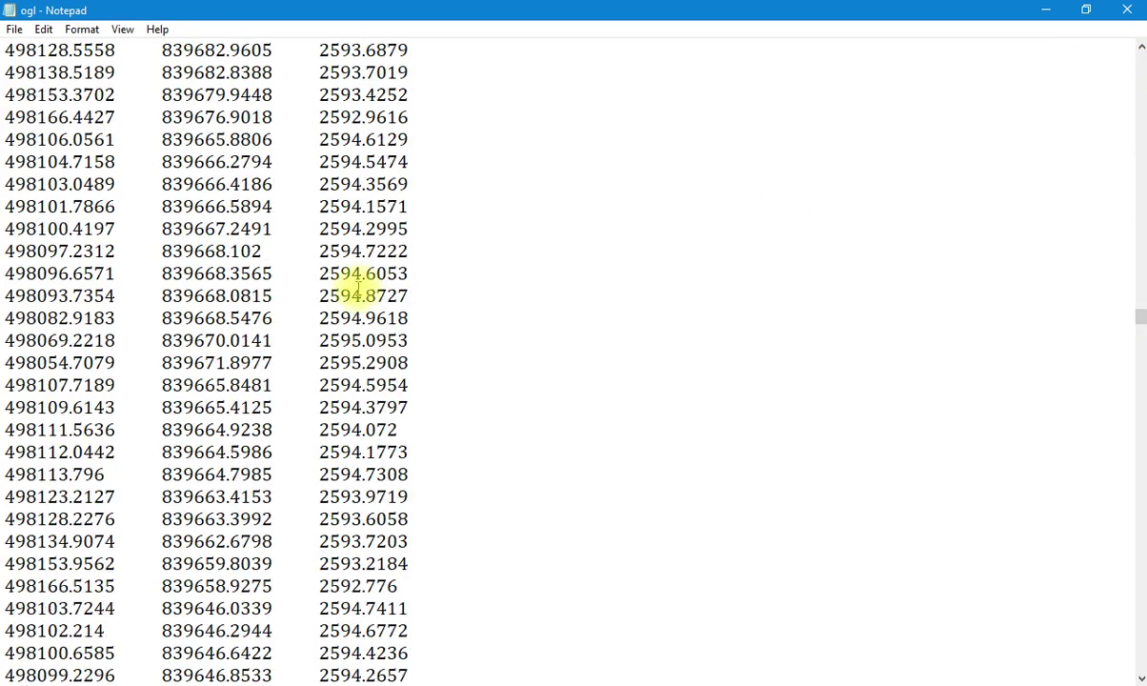
pyautogui.click(1125, 12)
# Go over the input files in the In road data needed folder: Csv survey data1, CSV data 5km, civil.xin, ogl and curve widening data.
pyautogui.click(390, 326)
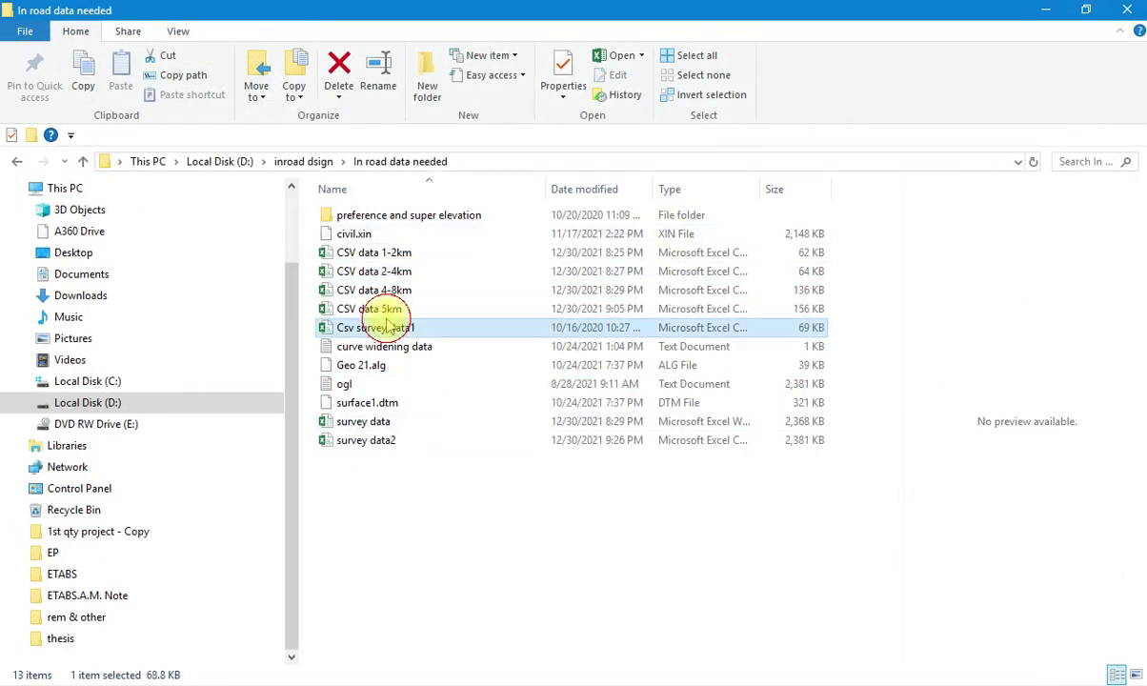
pyautogui.click(386, 310)
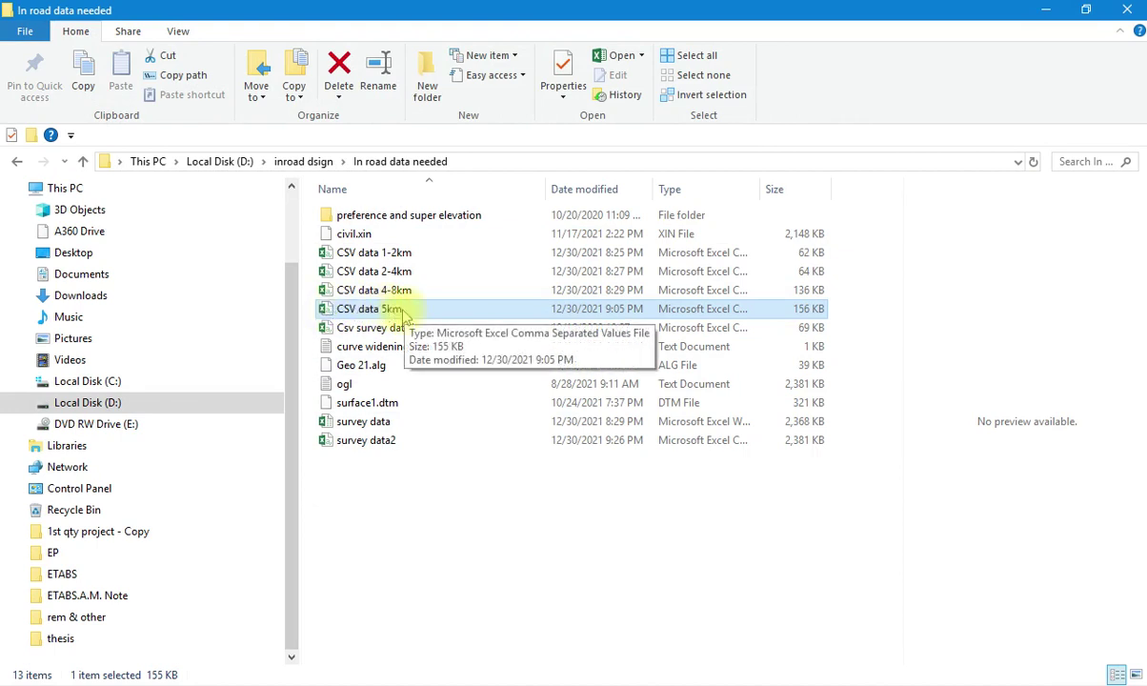
pyautogui.click(472, 235)
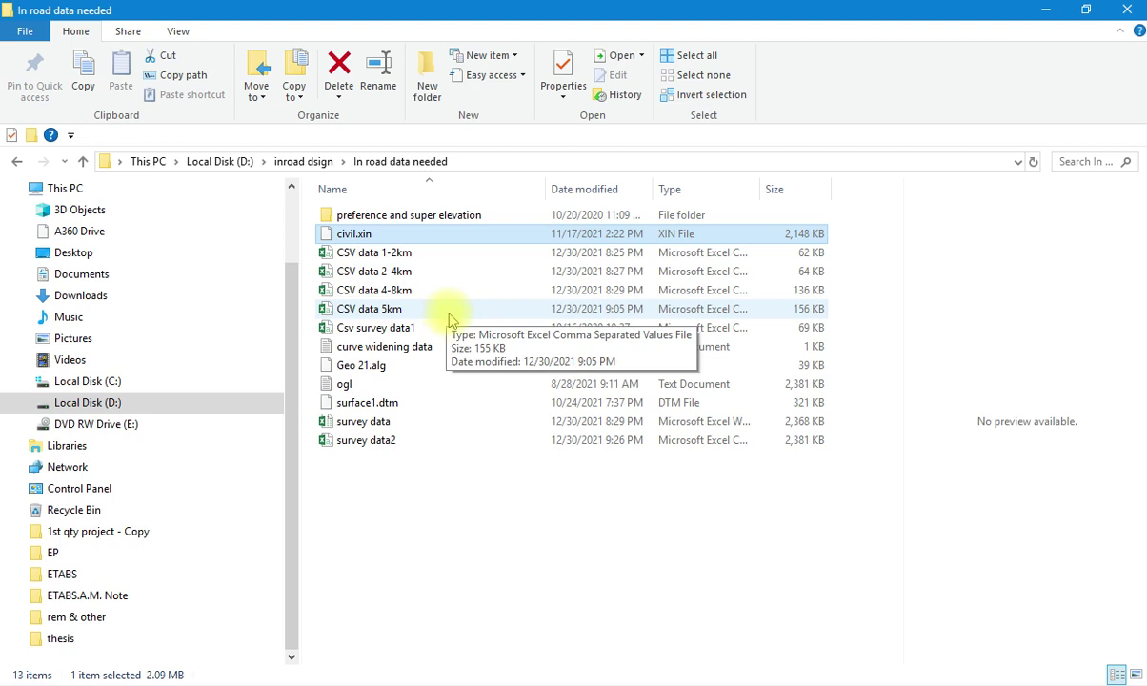
pyautogui.click(365, 387)
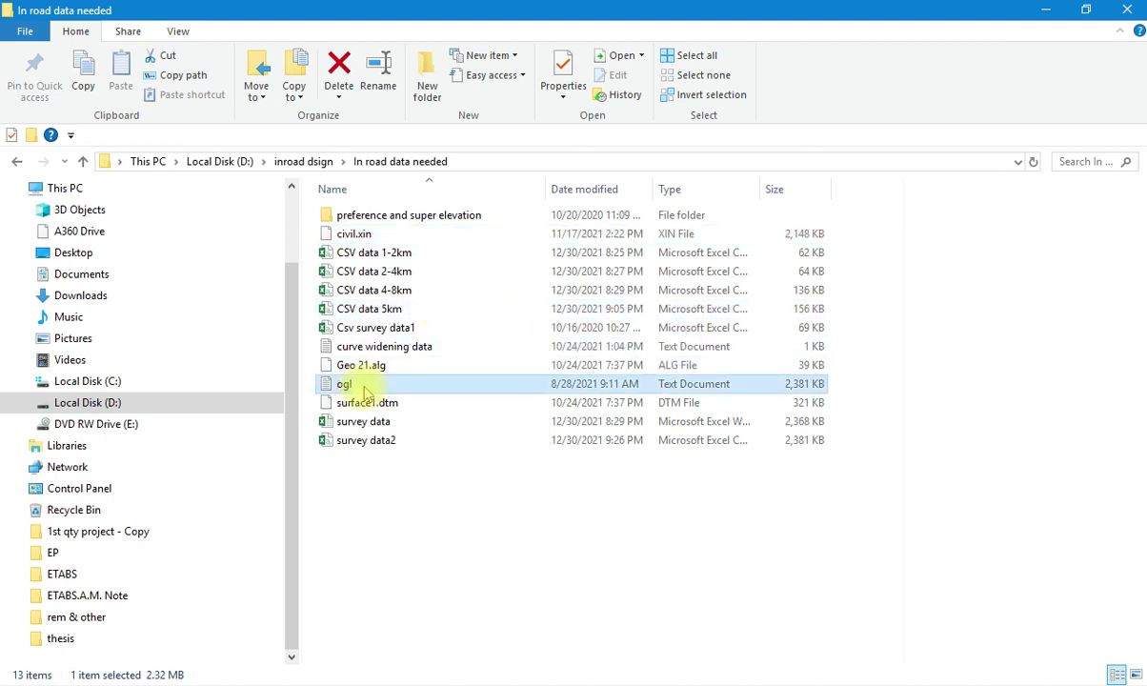
pyautogui.click(383, 350)
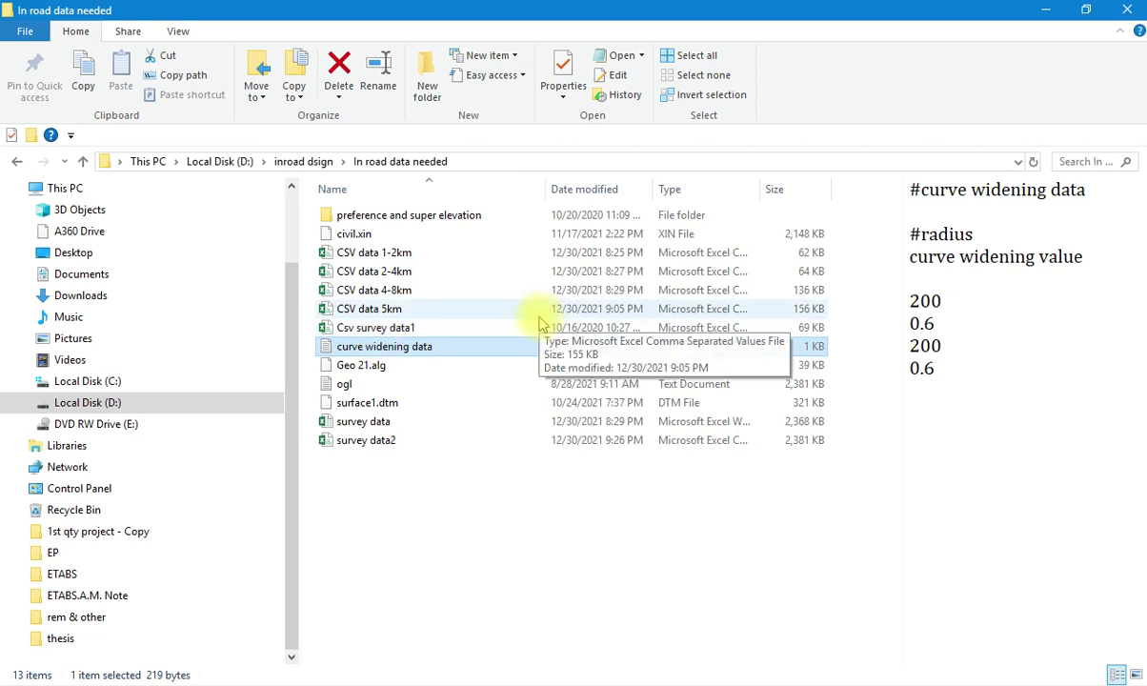
# Minimize the folder window and open the file location of the desktop InRoads shortcut in a maximized window.
pyautogui.click(1046, 10)
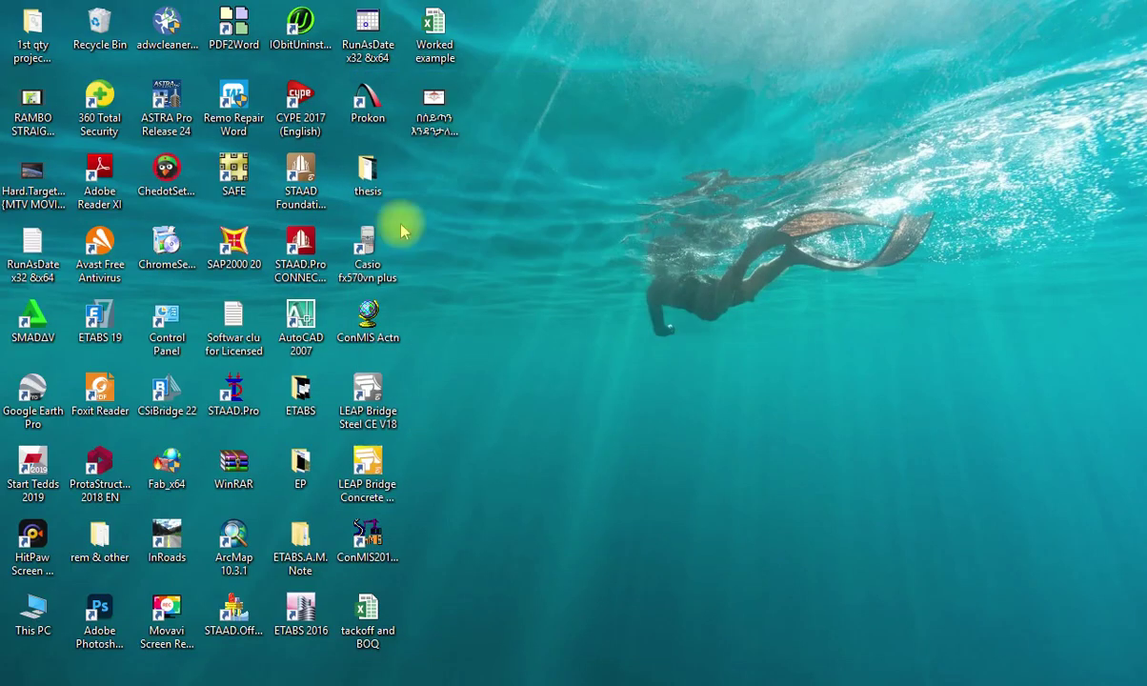
pyautogui.click(167, 539)
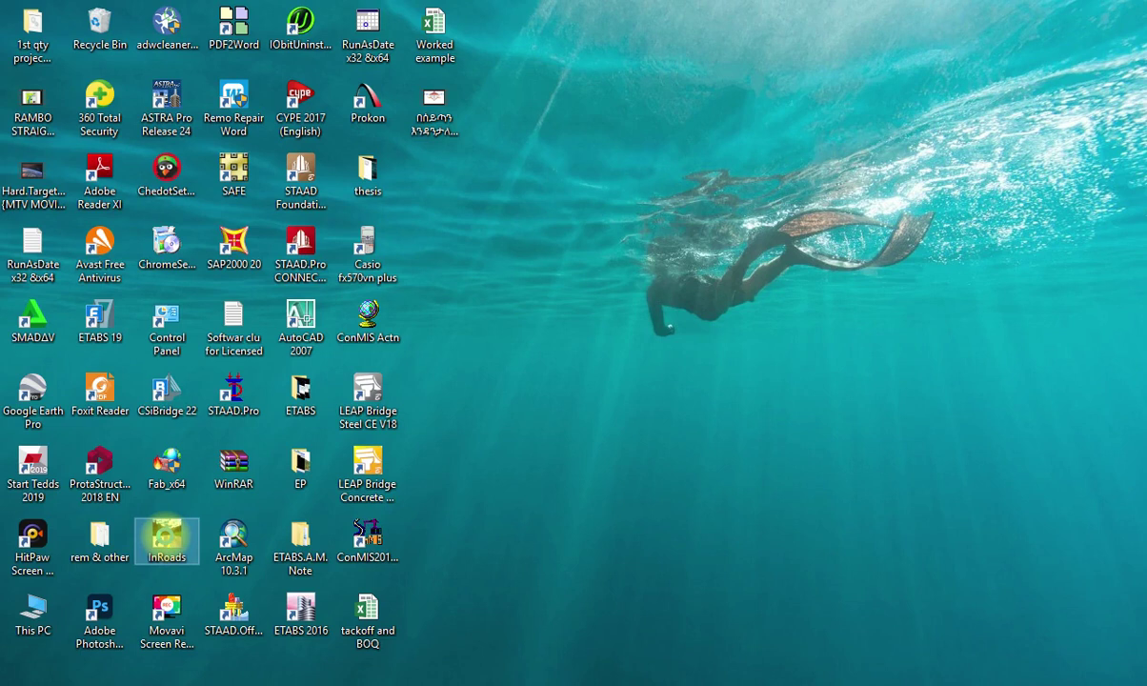
pyautogui.rightClick(166, 538)
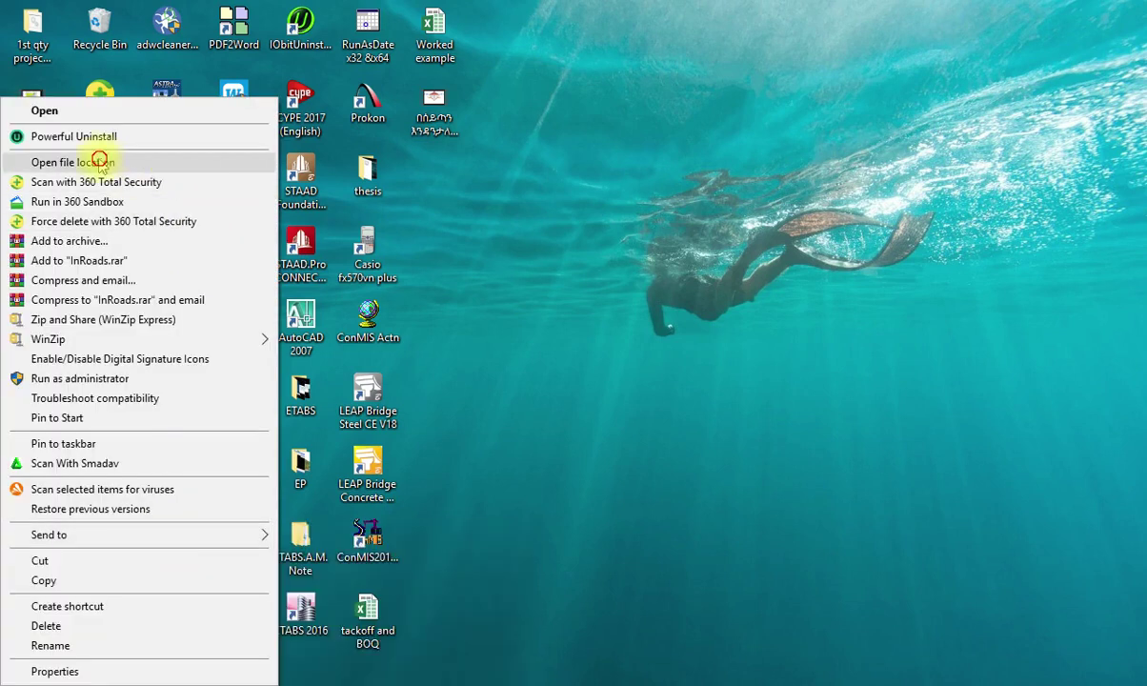
pyautogui.press('Escape')
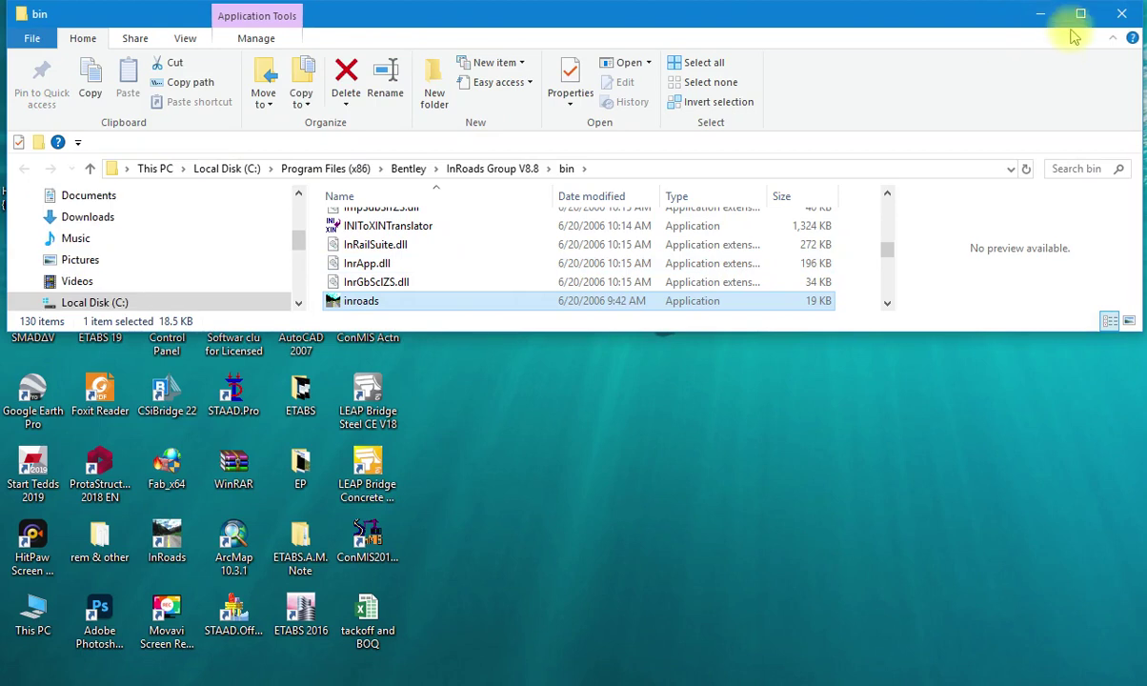
pyautogui.click(1062, 21)
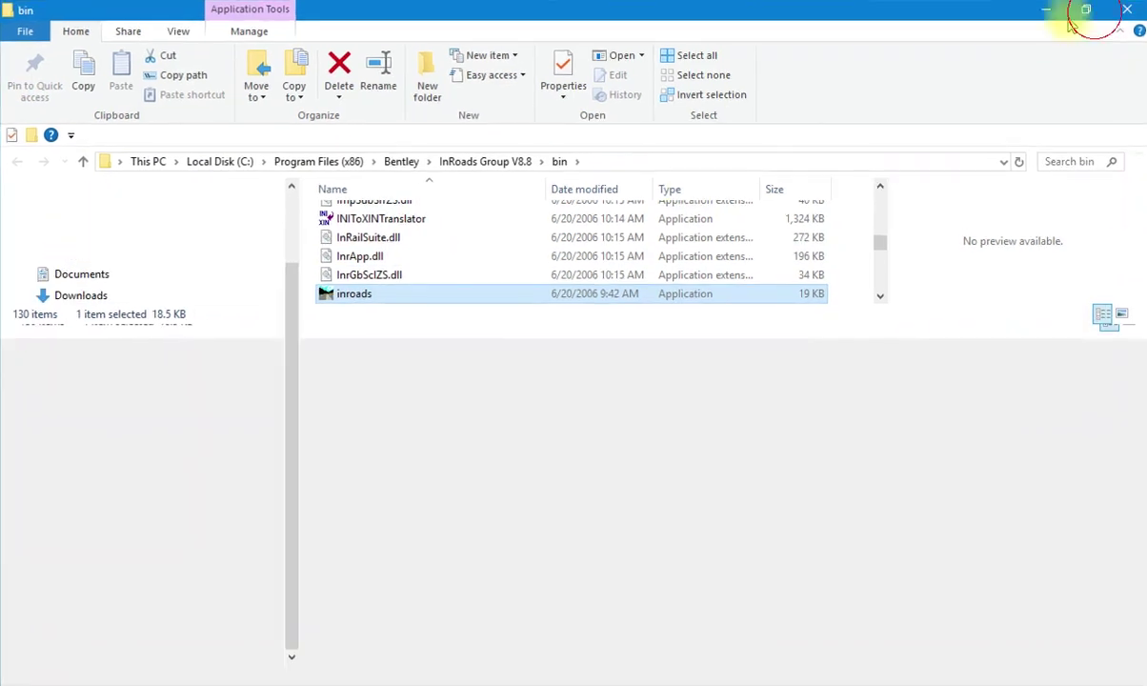
# Go up from the bin folder to InRoads Group V8.8 and open its data folder.
pyautogui.scroll(5, 422, 519)
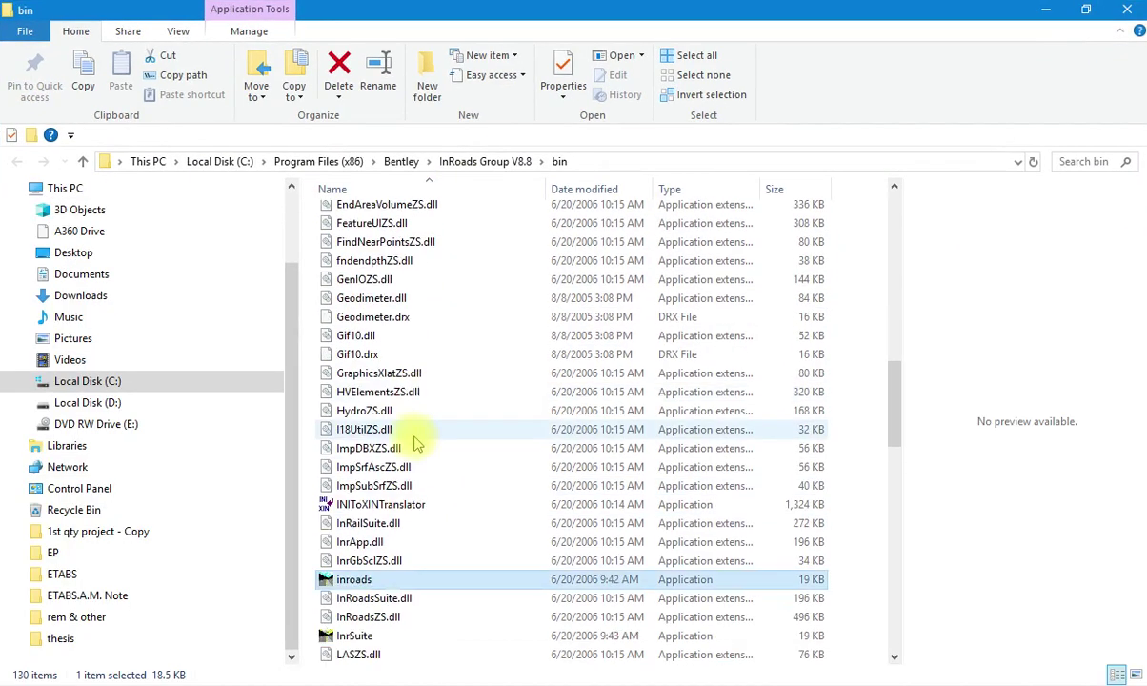
pyautogui.scroll(-10, 420, 458)
pyautogui.scroll(4, 427, 469)
pyautogui.click(472, 161)
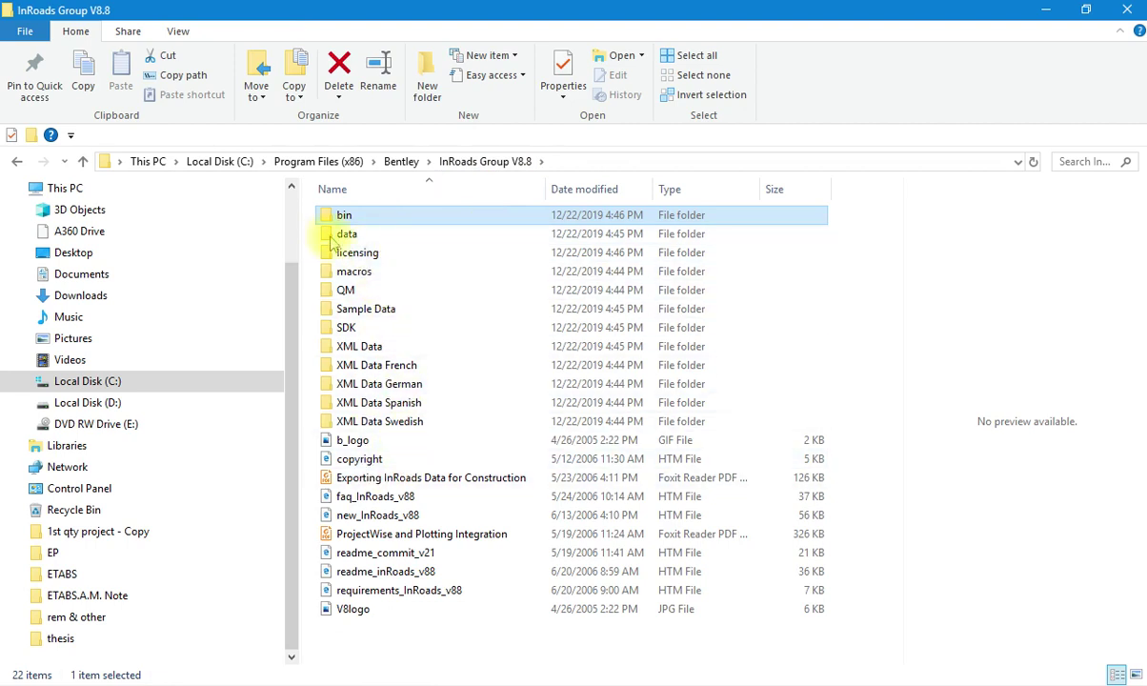
pyautogui.doubleClick(389, 236)
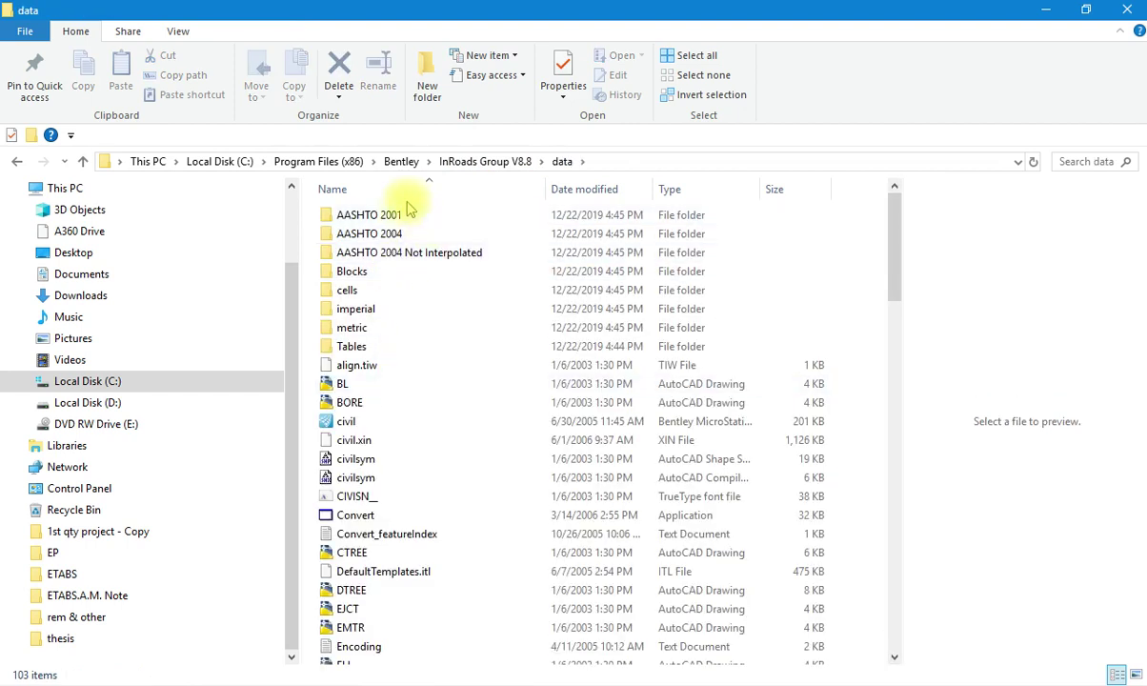
# Check the AASHTO 2001 and AASHTO 2004 folders, and open the metric folder inside AASHTO 2004 Not Interpolated.
pyautogui.click(358, 217)
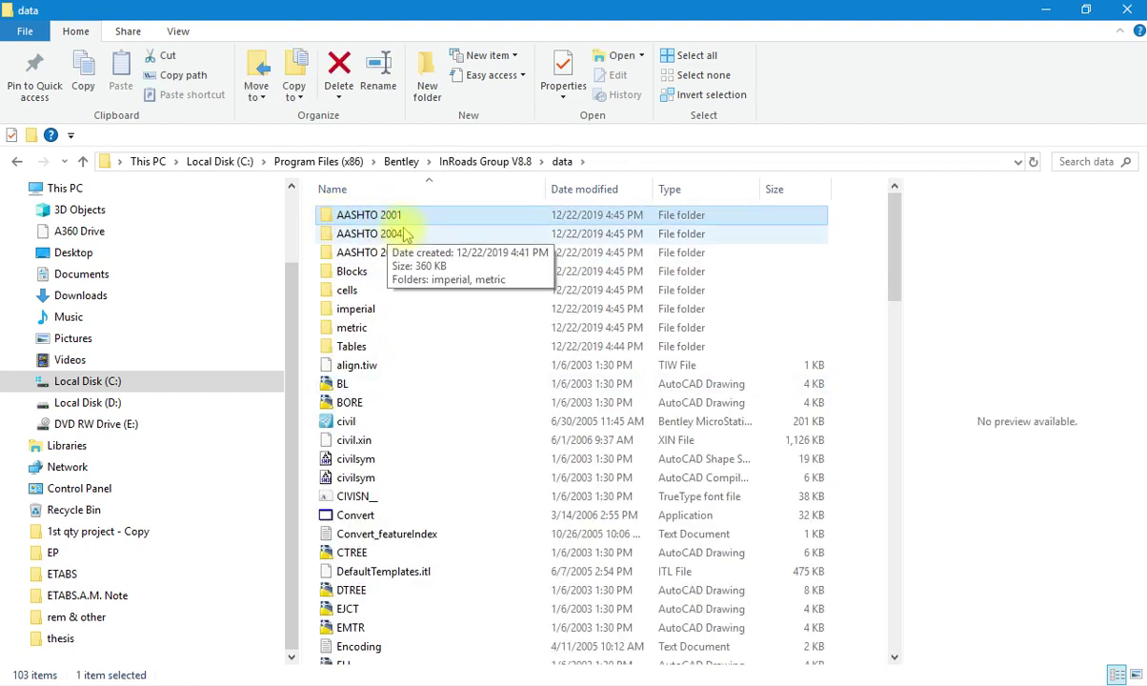
pyautogui.click(381, 234)
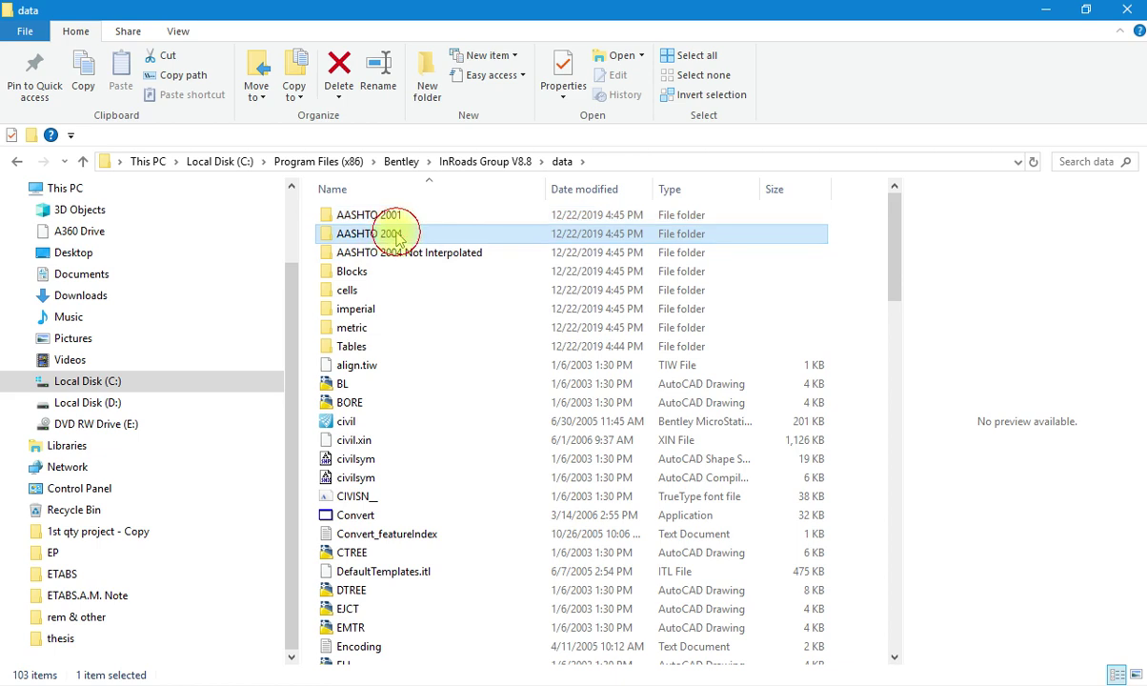
pyautogui.click(408, 257)
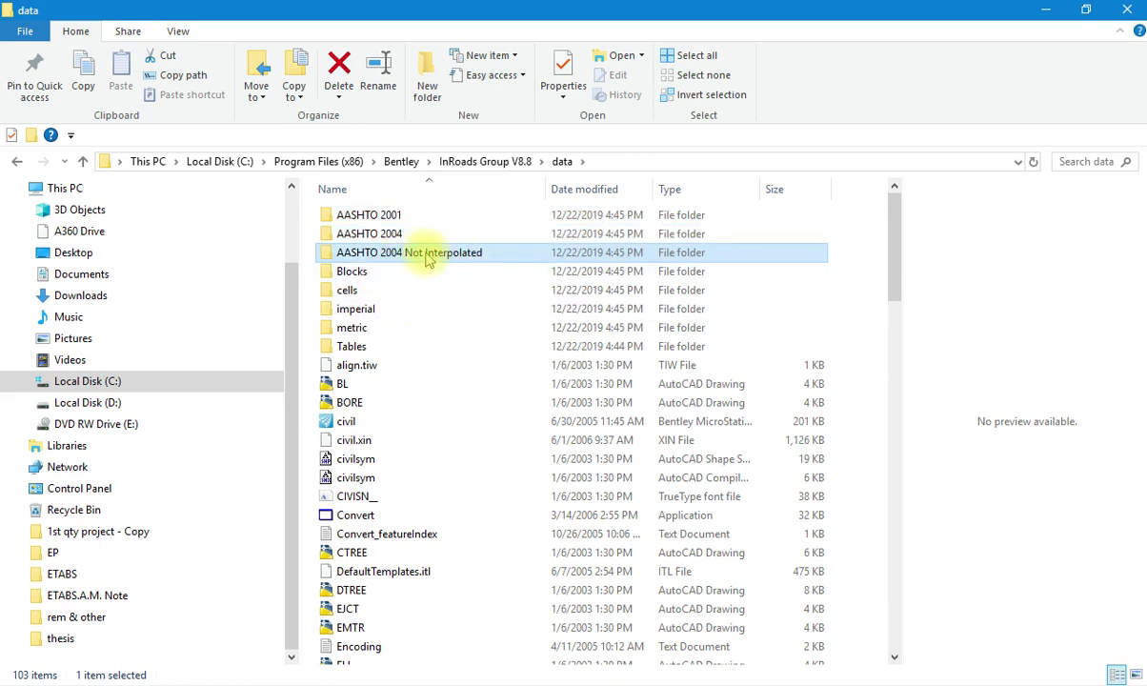
pyautogui.doubleClick(401, 253)
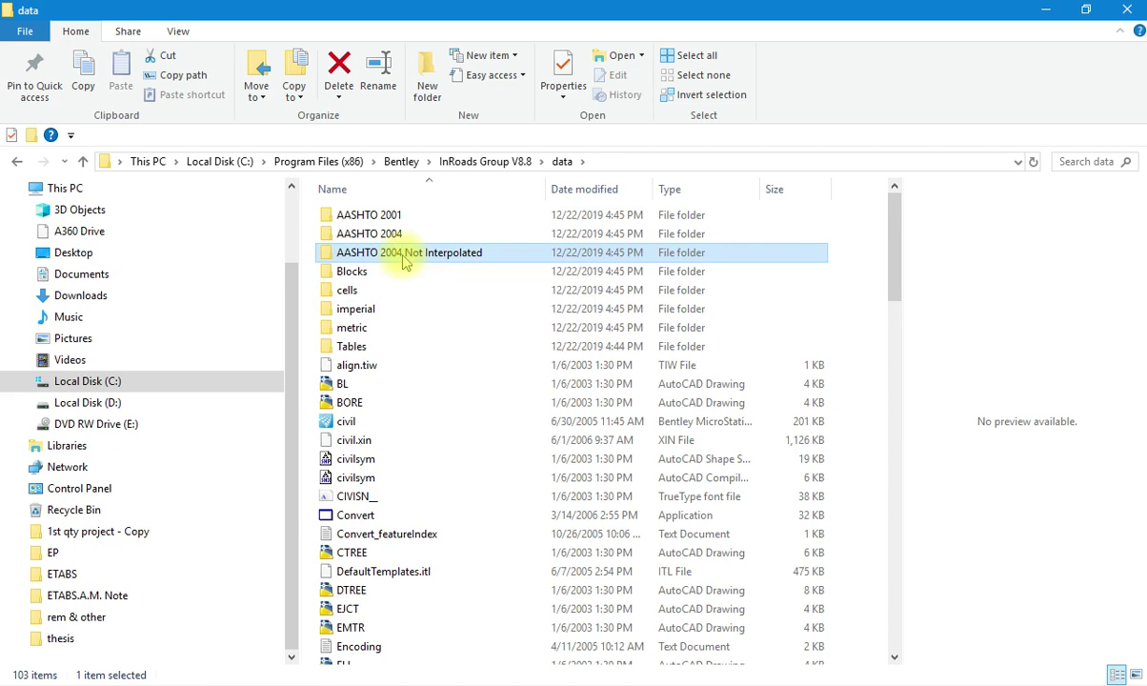
pyautogui.click(404, 237)
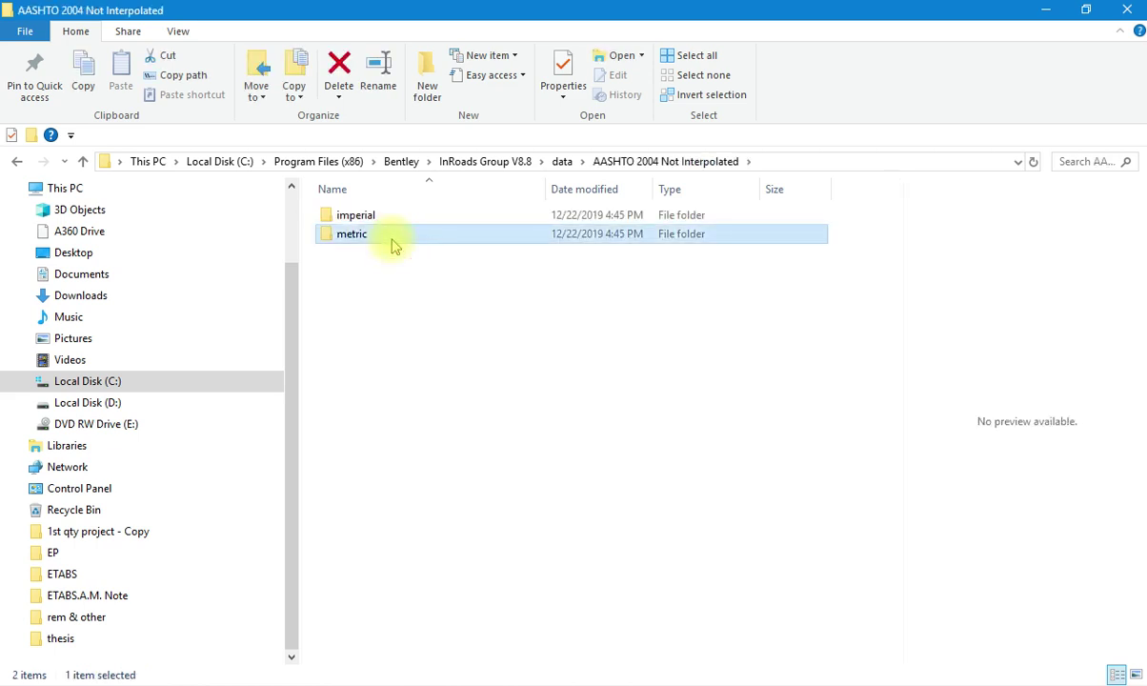
pyautogui.doubleClick(393, 239)
# Look through the non-interpolated metric superelevation tables, selecting 04_20k.sup and 04_90k.sup.
pyautogui.scroll(-11, 429, 447)
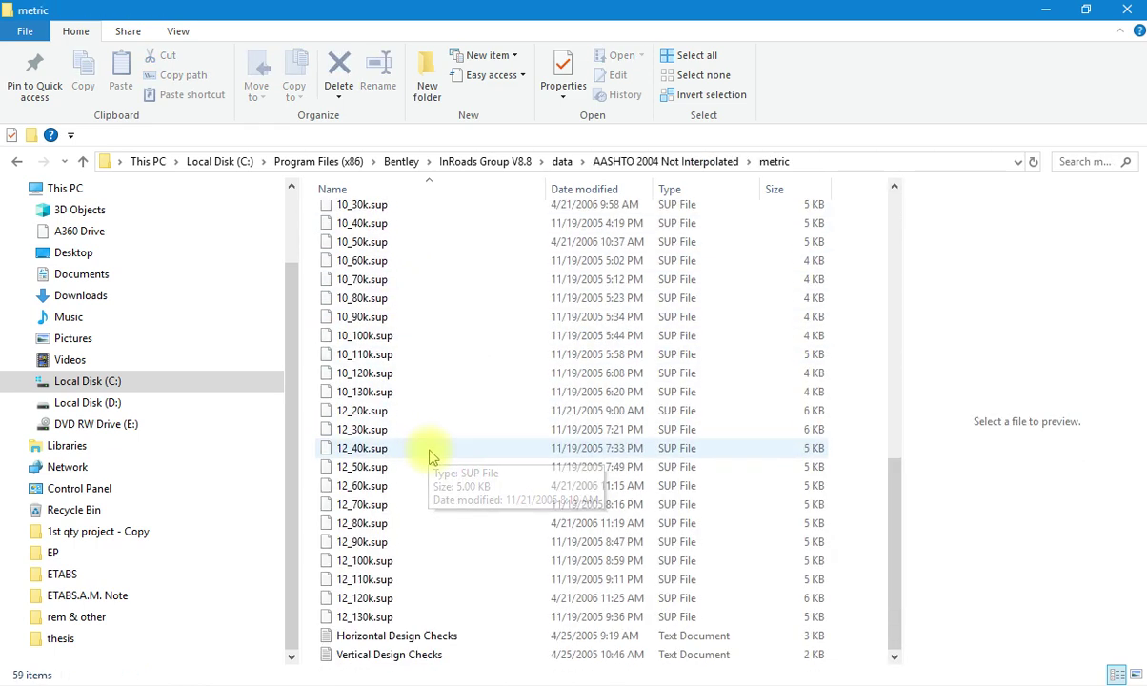
pyautogui.scroll(11, 433, 636)
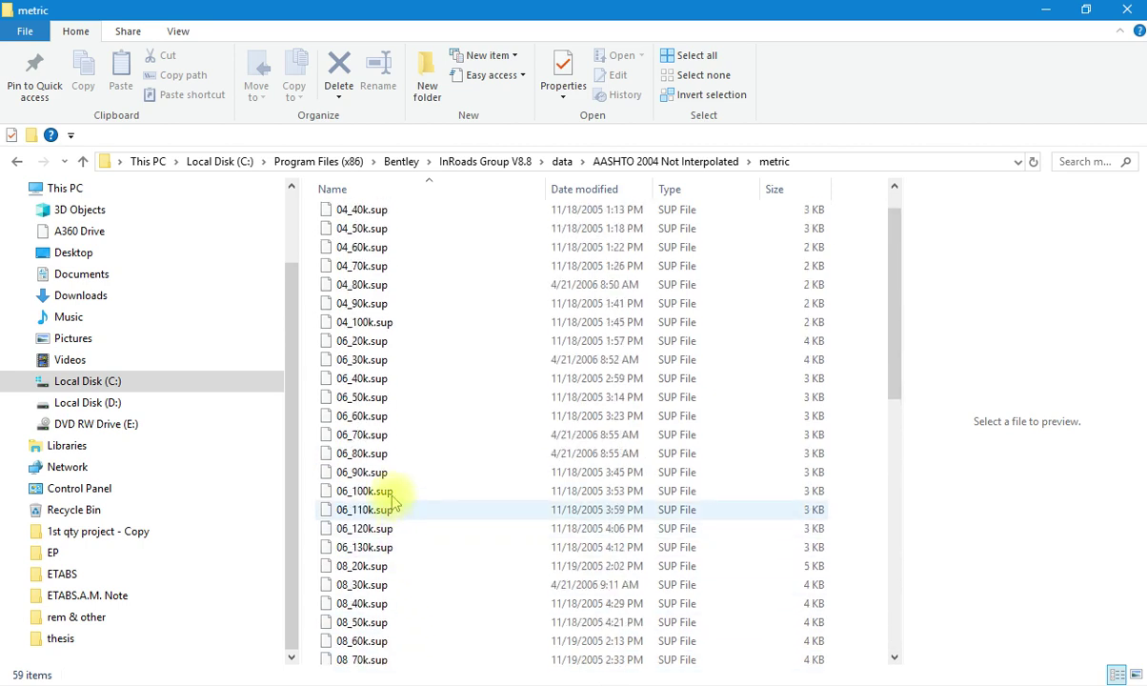
pyautogui.click(386, 217)
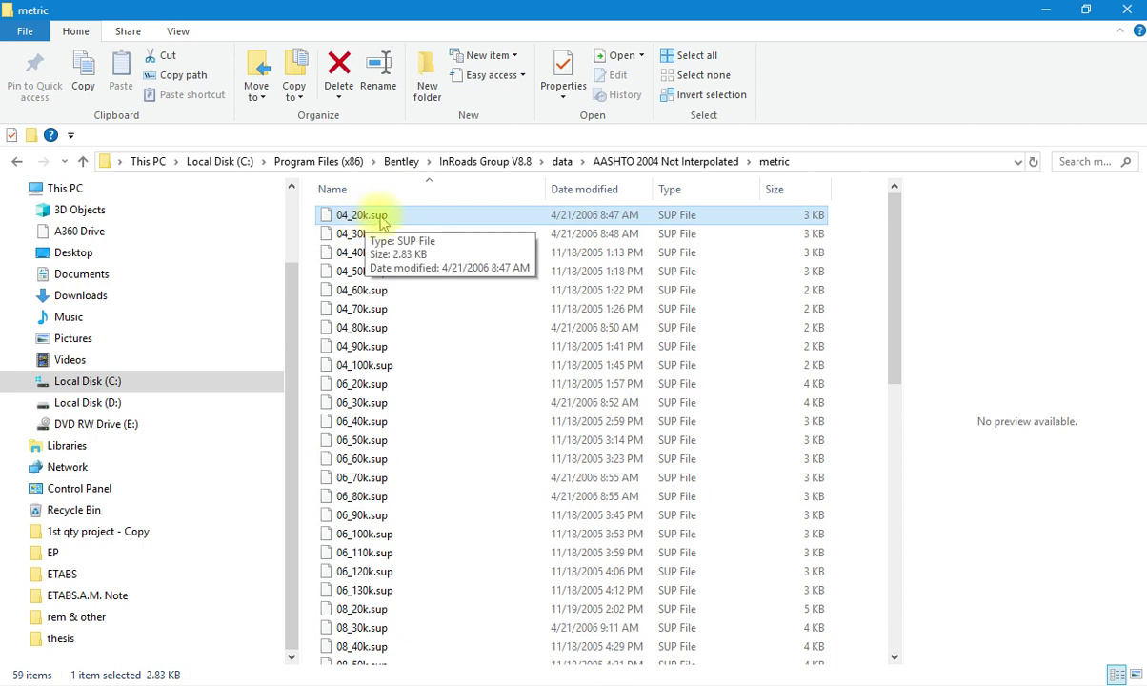
pyautogui.click(322, 347)
# Return to the data folder and open the metric folder inside AASHTO 2004.
pyautogui.click(667, 161)
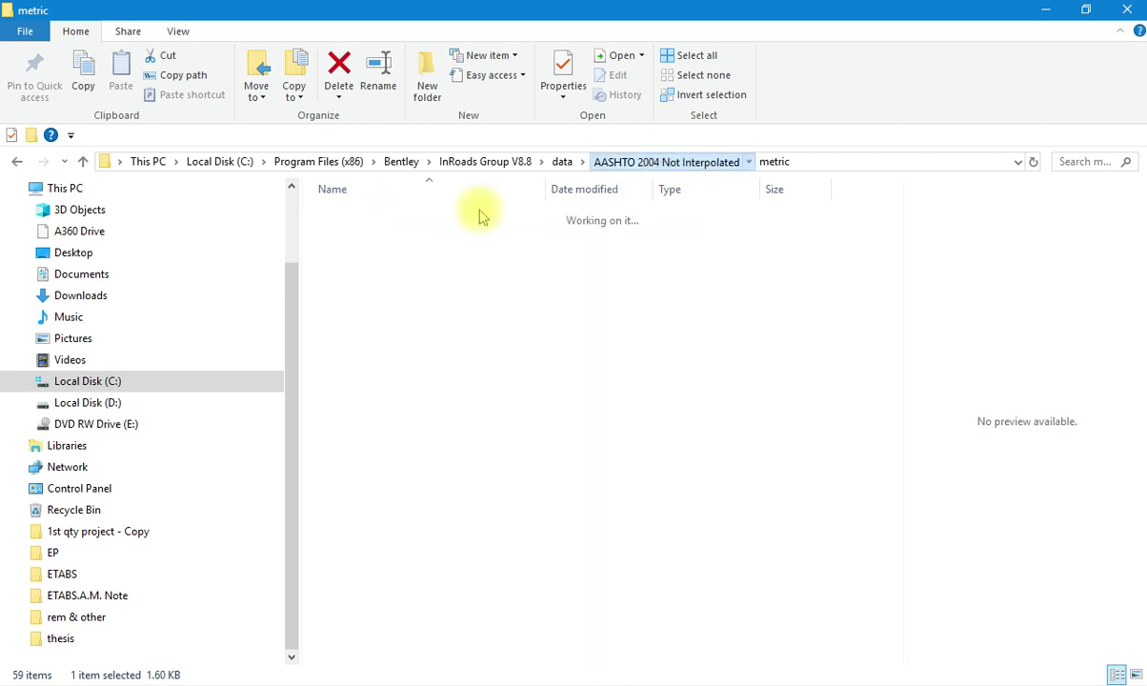
pyautogui.click(561, 161)
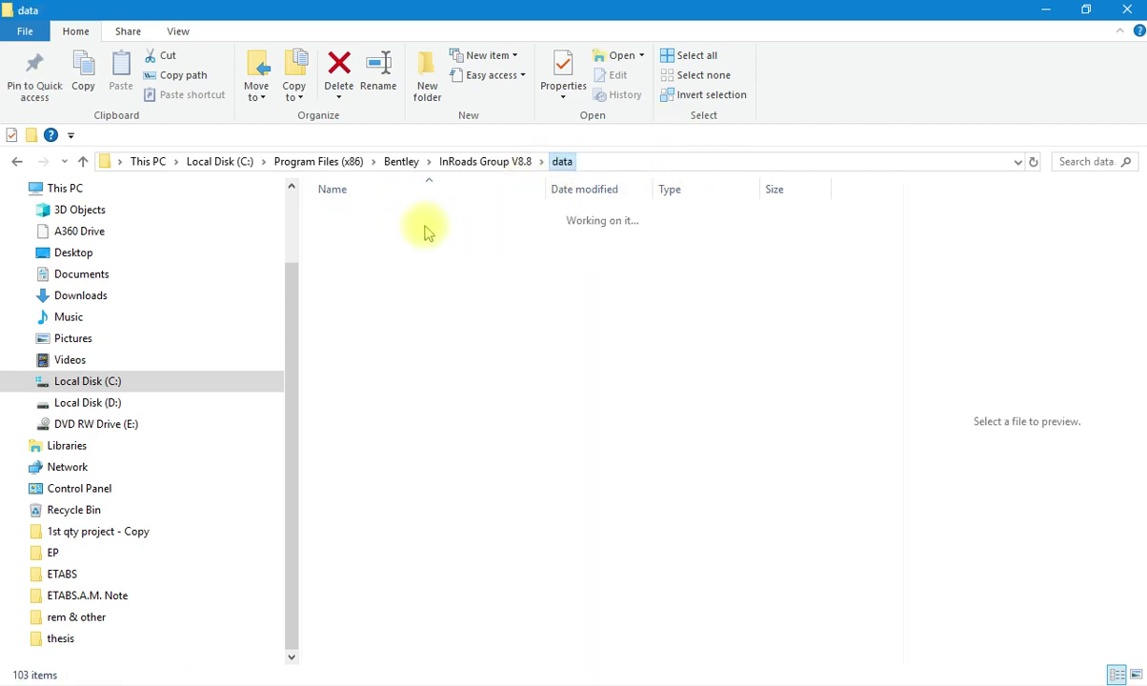
pyautogui.doubleClick(372, 235)
pyautogui.click(398, 234)
pyautogui.doubleClick(398, 235)
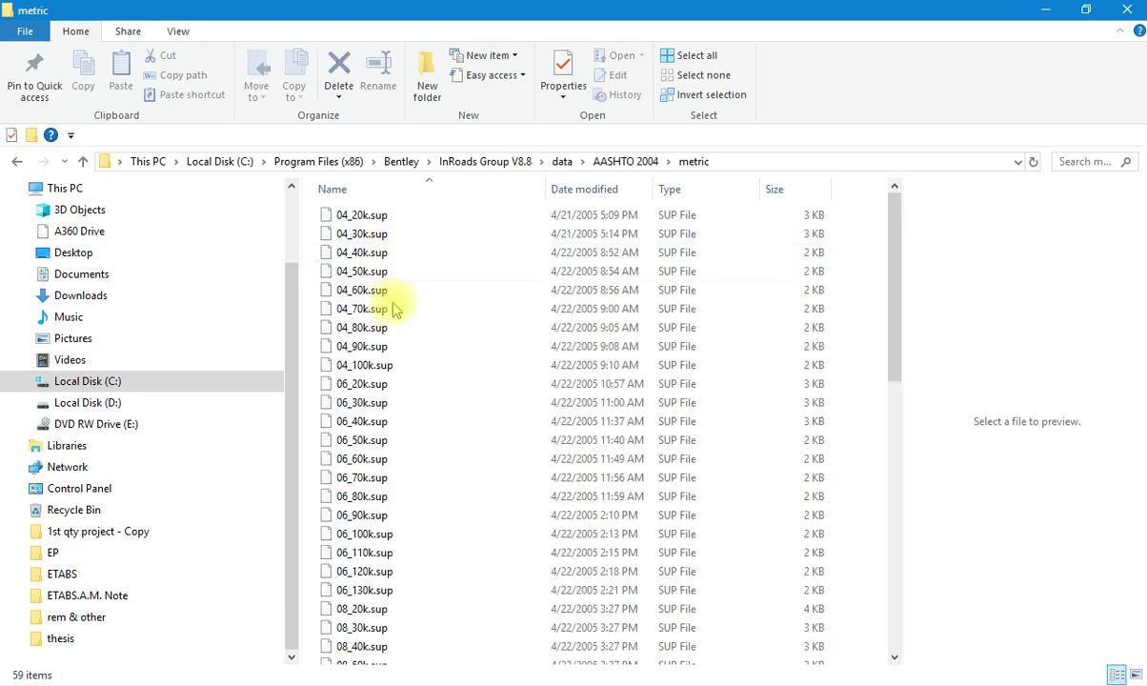
# Browse the AASHTO 2004 metric superelevation tables from start to end, selecting 04_50k.sup.
pyautogui.scroll(-8, 400, 314)
pyautogui.scroll(-5, 401, 332)
pyautogui.scroll(11, 401, 343)
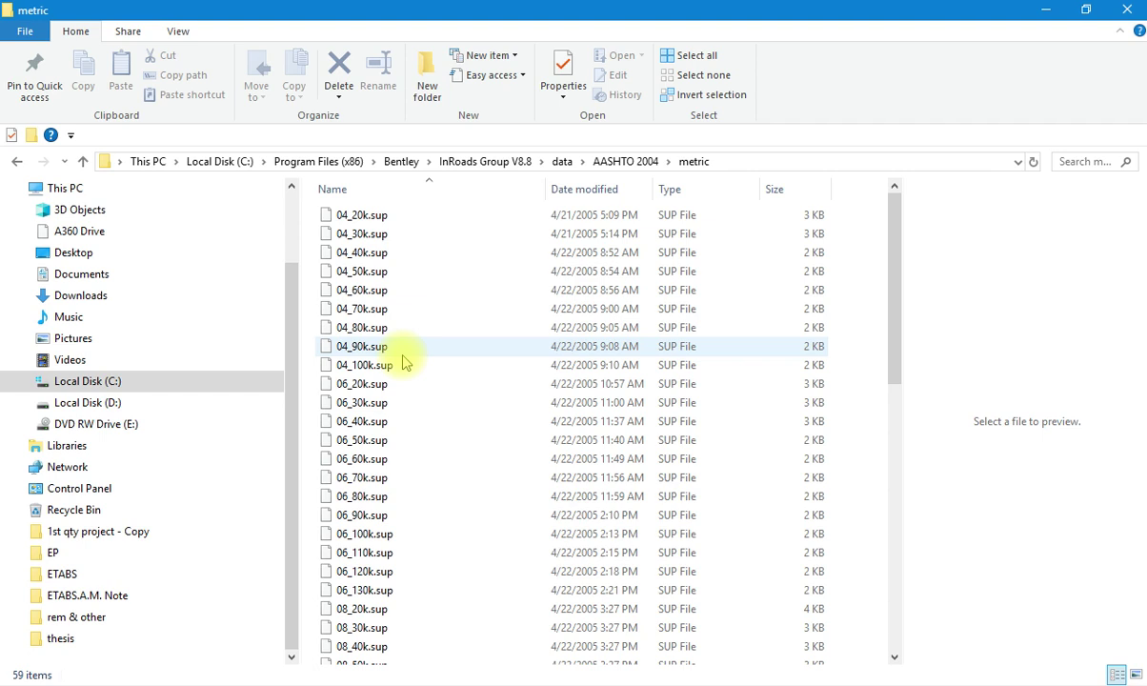
pyautogui.click(385, 270)
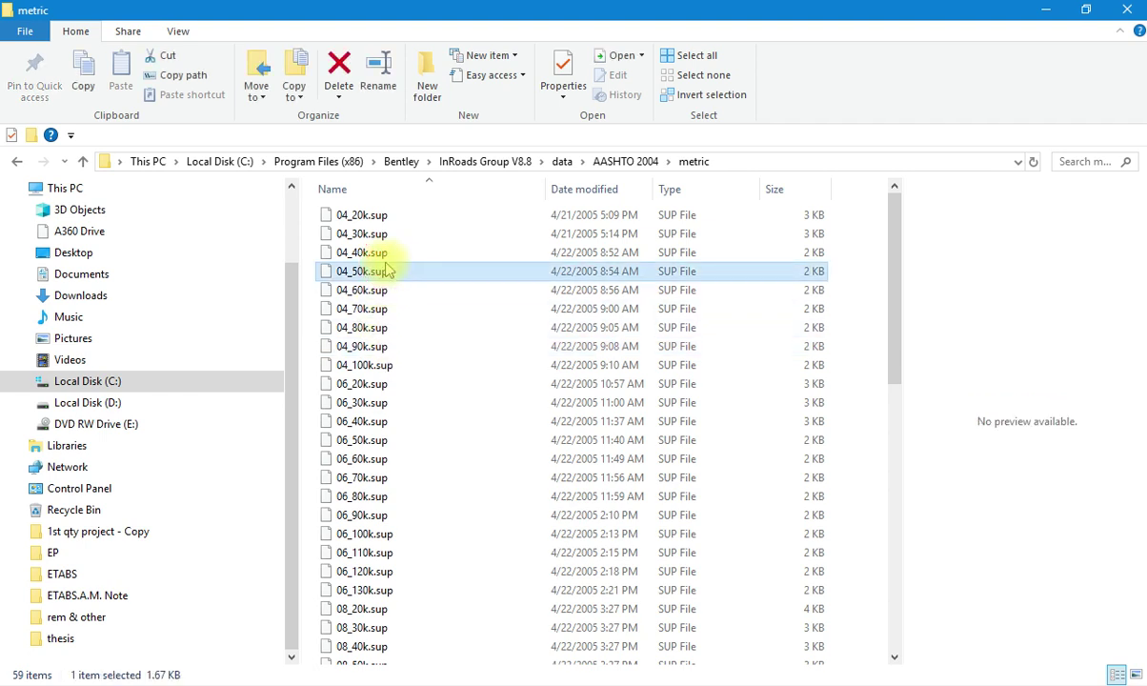
pyautogui.scroll(-3, 397, 466)
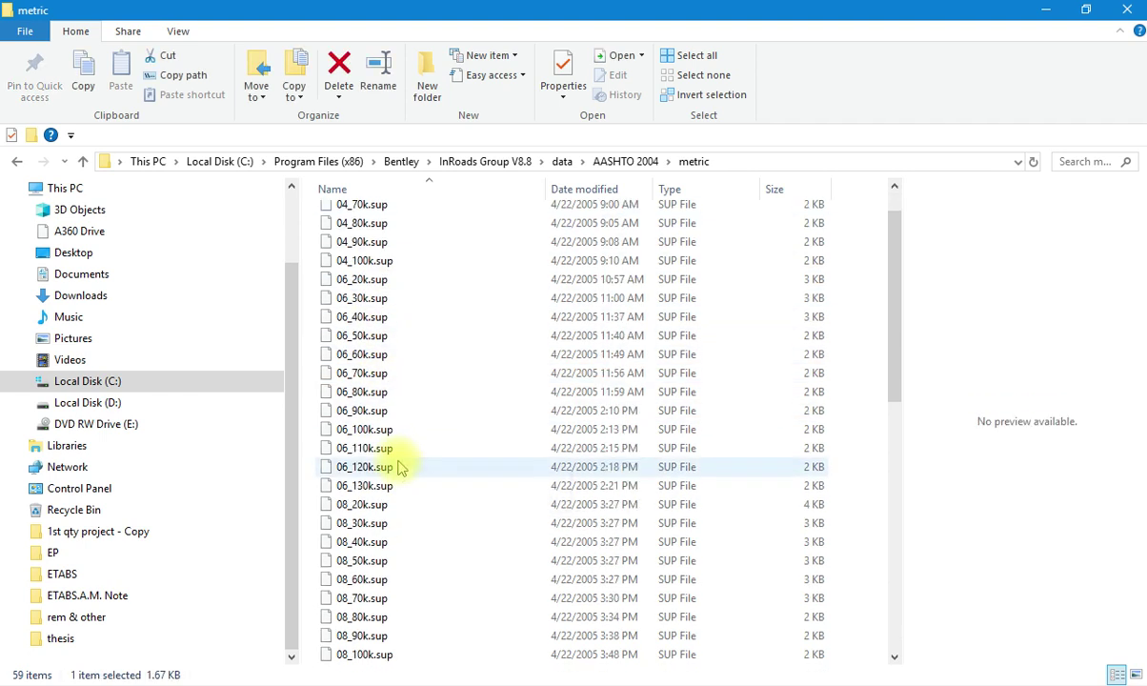
# Browse the AASHTO 2004 metric superelevation tables, selecting 08_30k.sup, 06_110k.sup and 08_60k.sup.
pyautogui.click(399, 467)
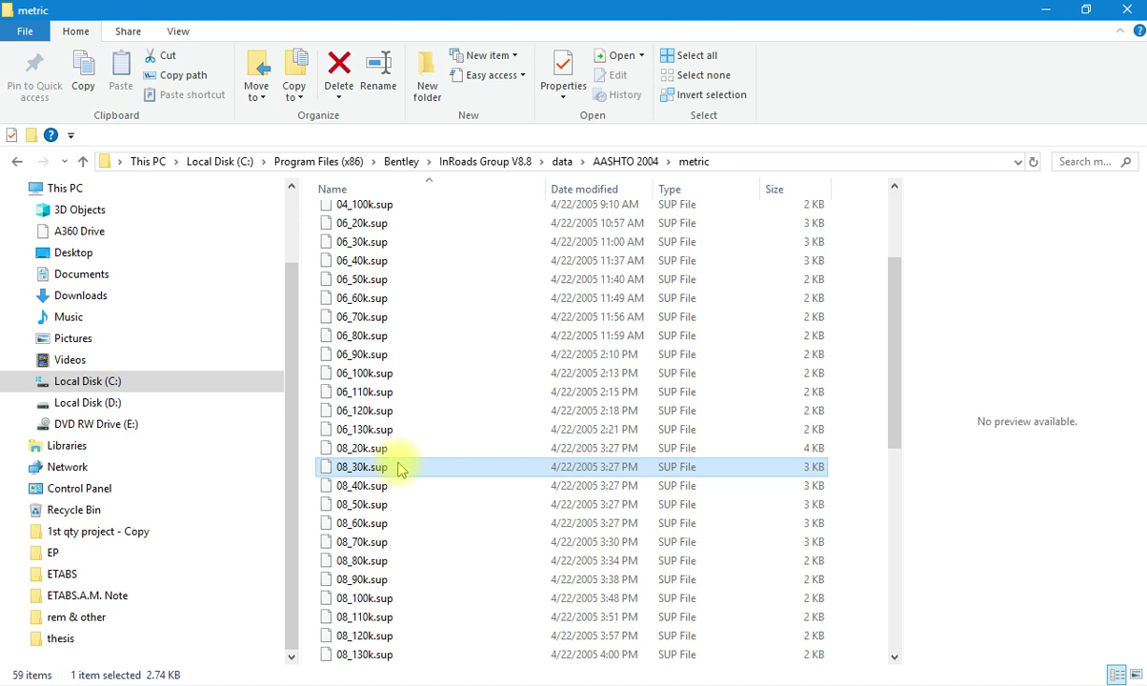
pyautogui.click(359, 393)
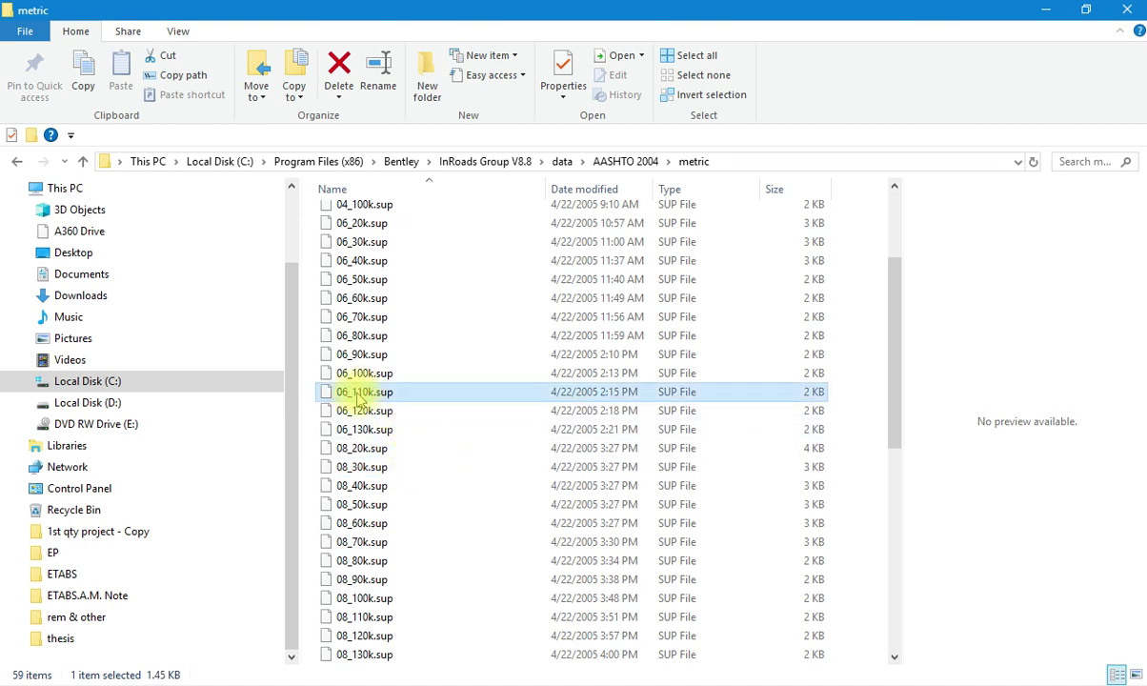
pyautogui.scroll(-2, 372, 415)
pyautogui.click(370, 410)
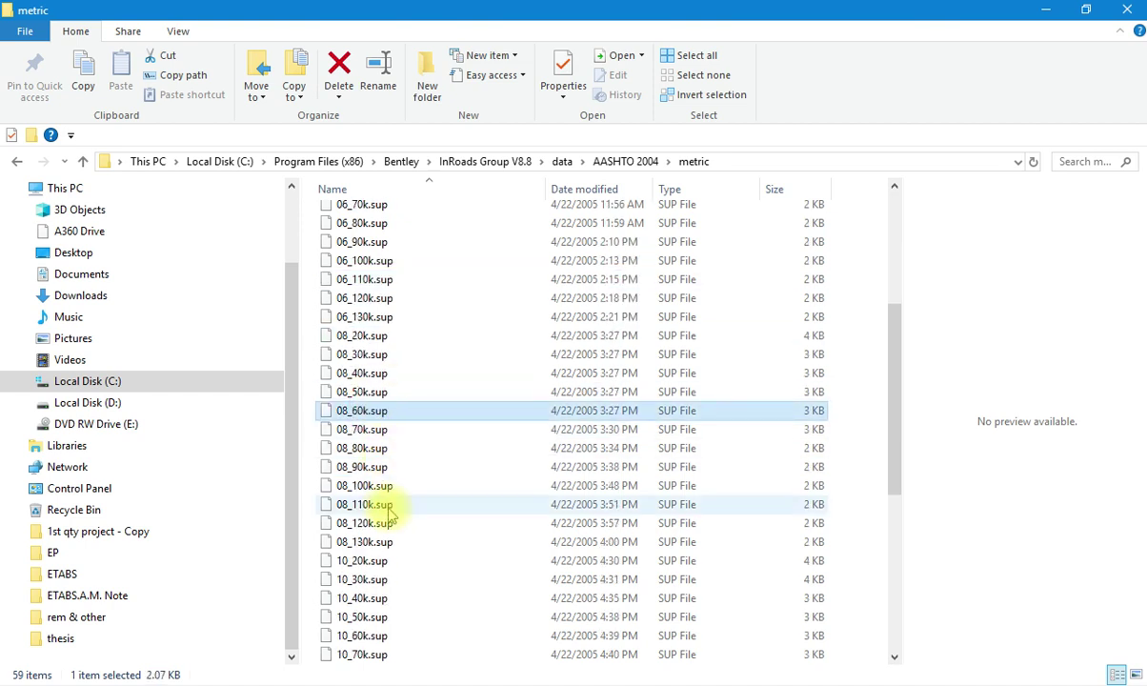
pyautogui.scroll(-3, 390, 512)
pyautogui.scroll(6, 391, 505)
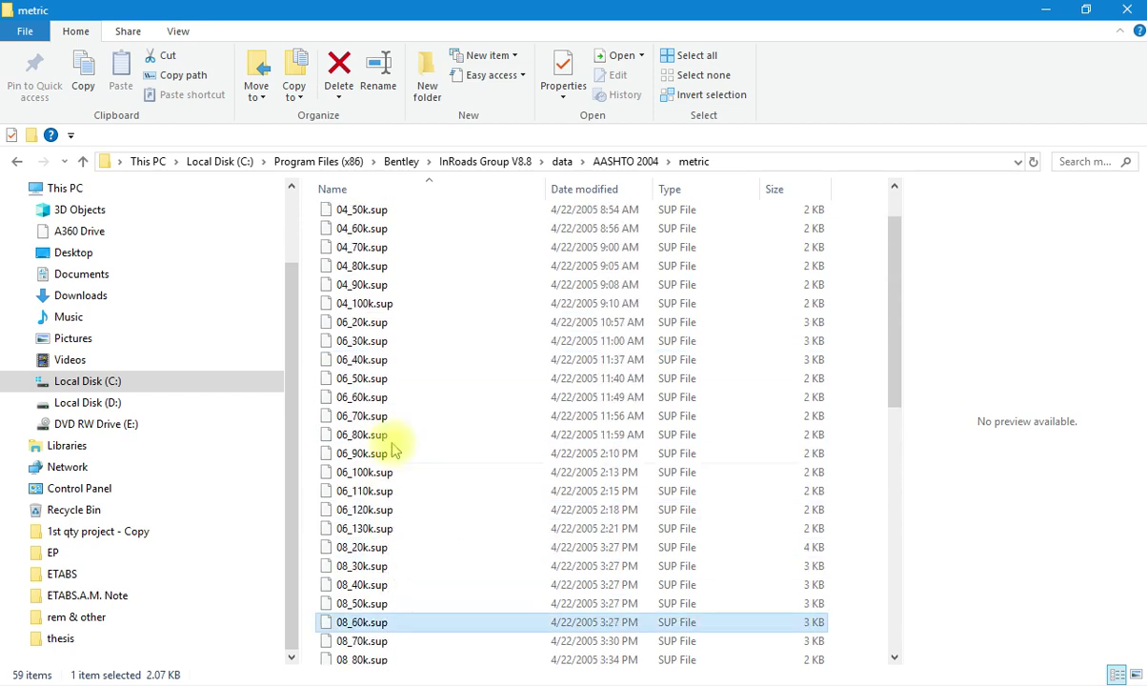
pyautogui.scroll(-6, 422, 452)
pyautogui.scroll(3, 558, 243)
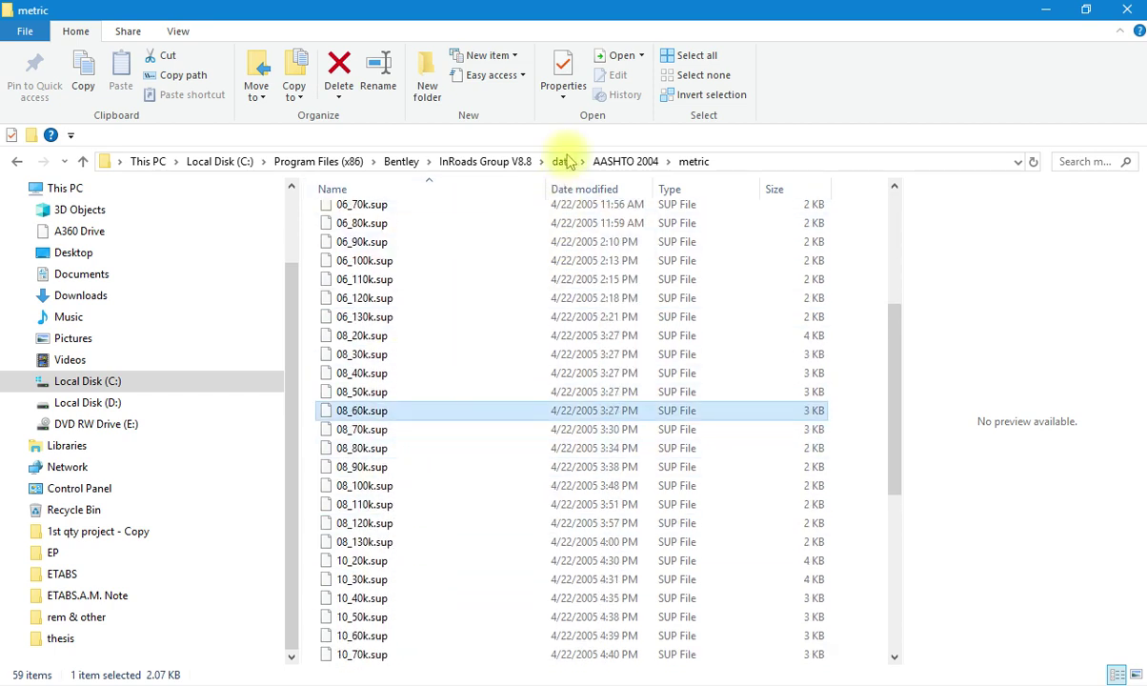
# Open 06_110k.sup in a maximized Notepad window, keeping Notepad as the app always used for .sup files.
pyautogui.click(370, 280)
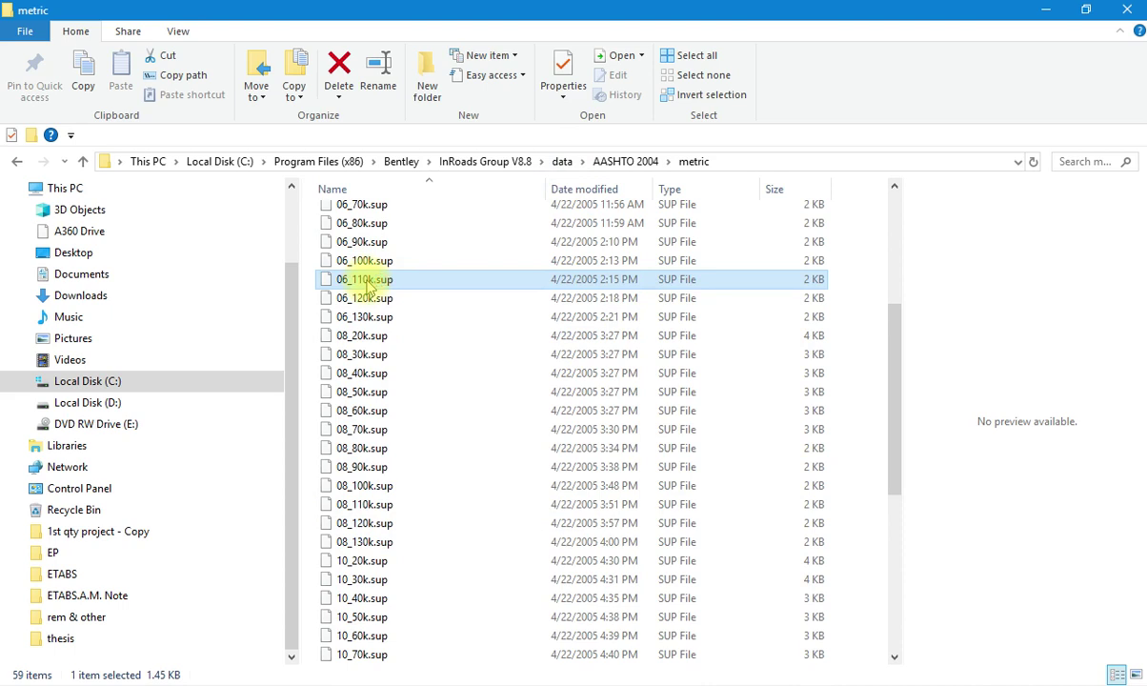
pyautogui.rightClick(376, 279)
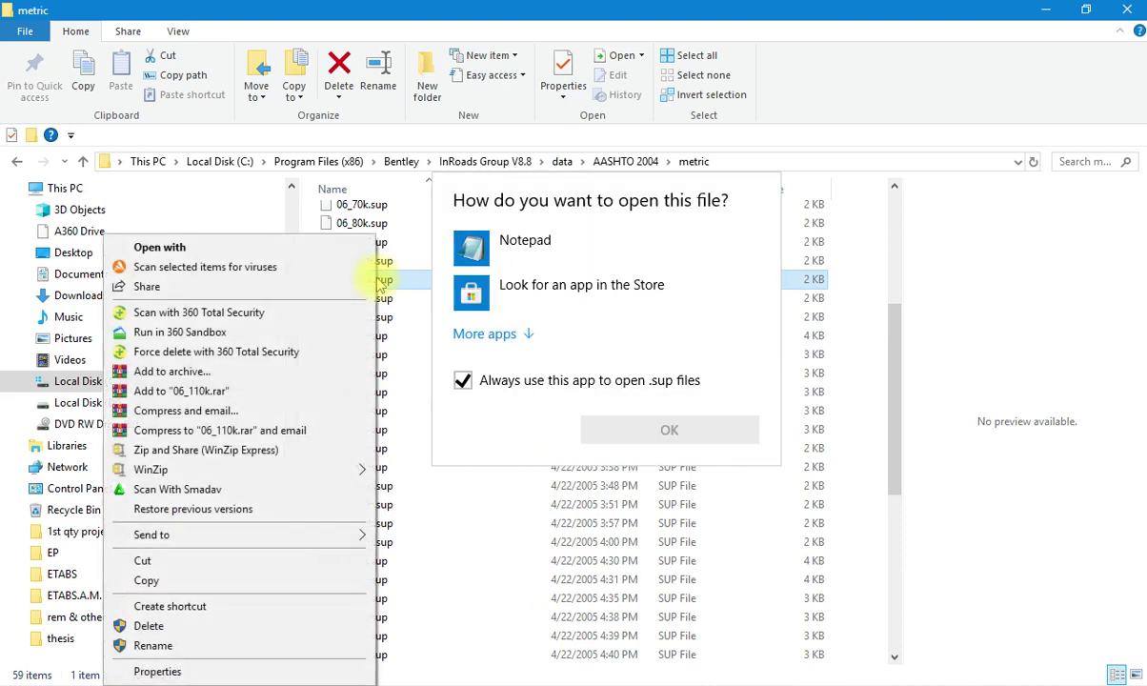
pyautogui.click(487, 246)
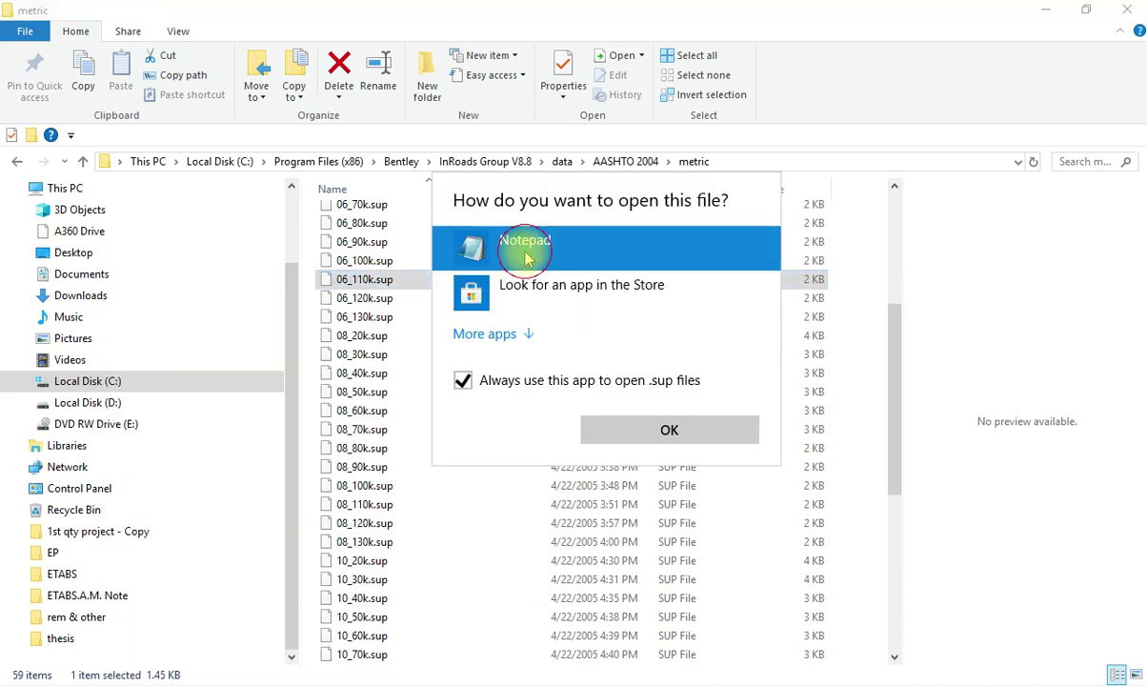
pyautogui.click(640, 429)
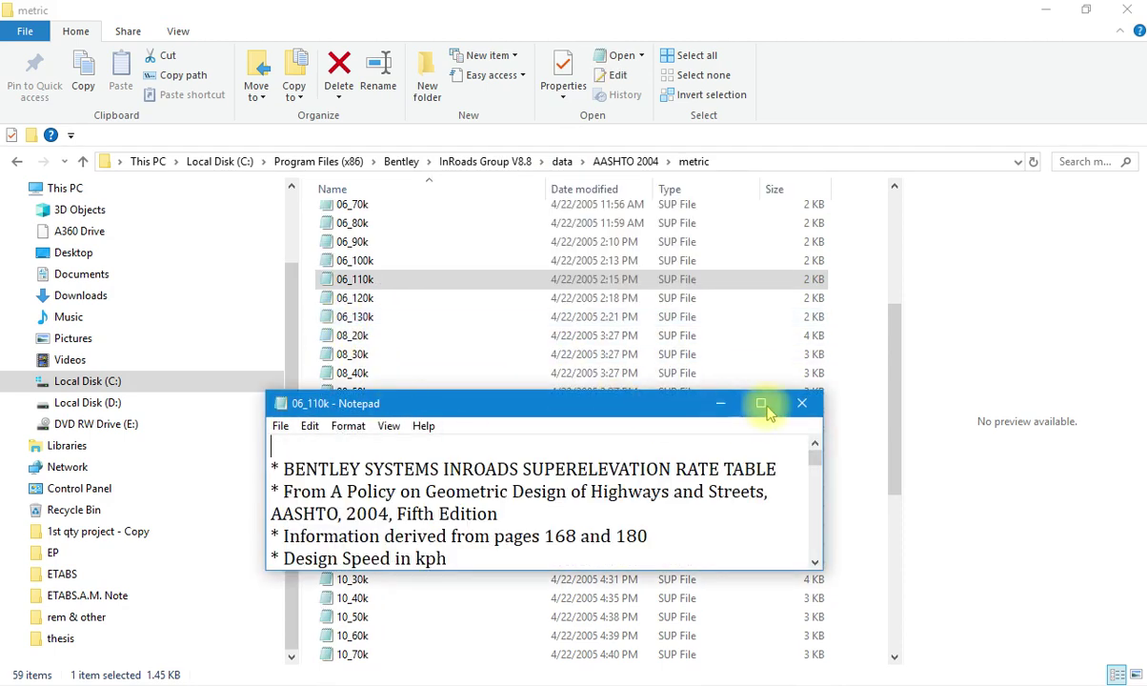
pyautogui.click(761, 401)
# Examine the curve rows of the 06_110k superelevation rate table, highlighting the rows from radius 4060 to 1490.
pyautogui.scroll(-3, 310, 367)
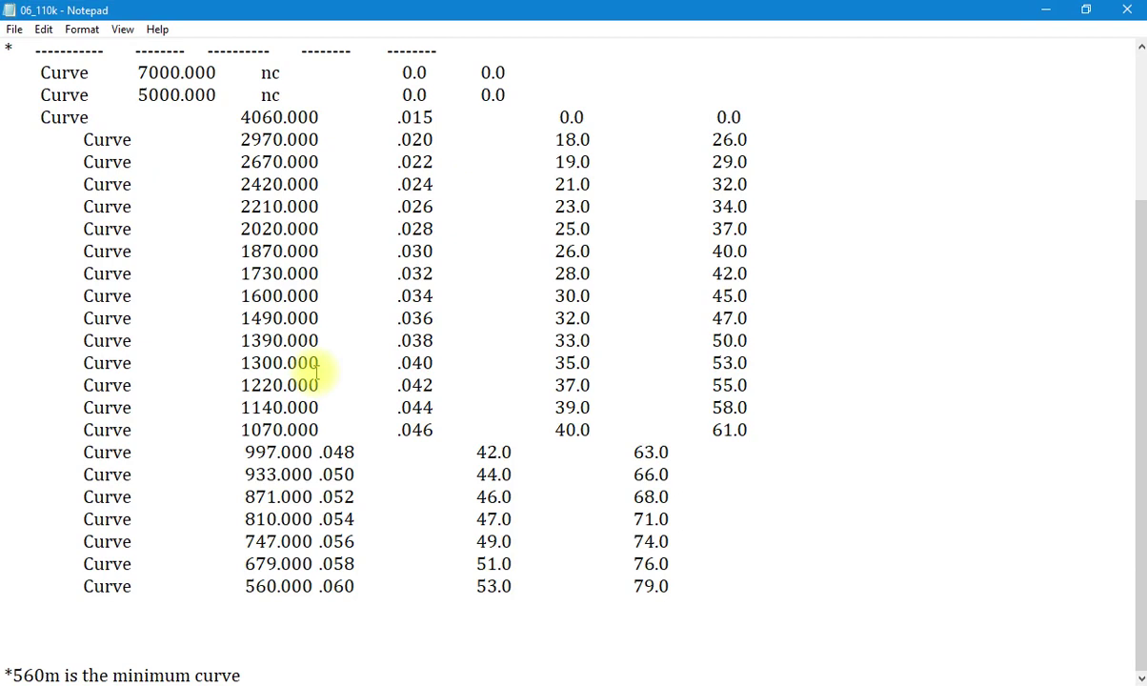
pyautogui.scroll(2, 303, 407)
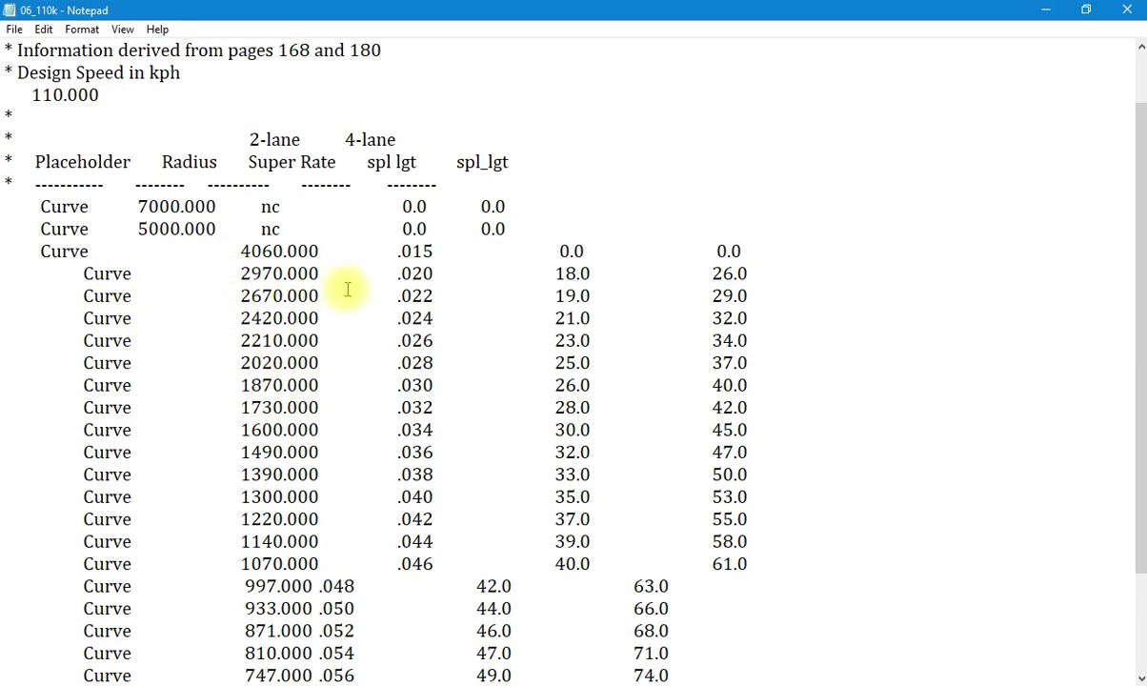
pyautogui.scroll(-2, 569, 250)
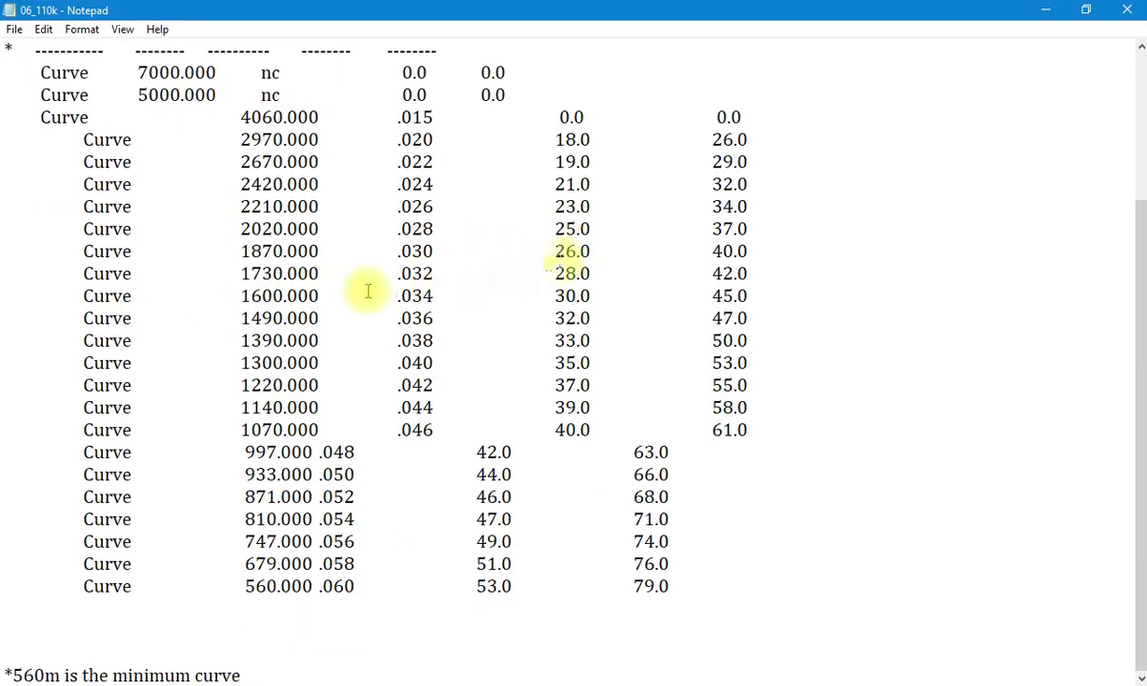
pyautogui.scroll(2, 297, 318)
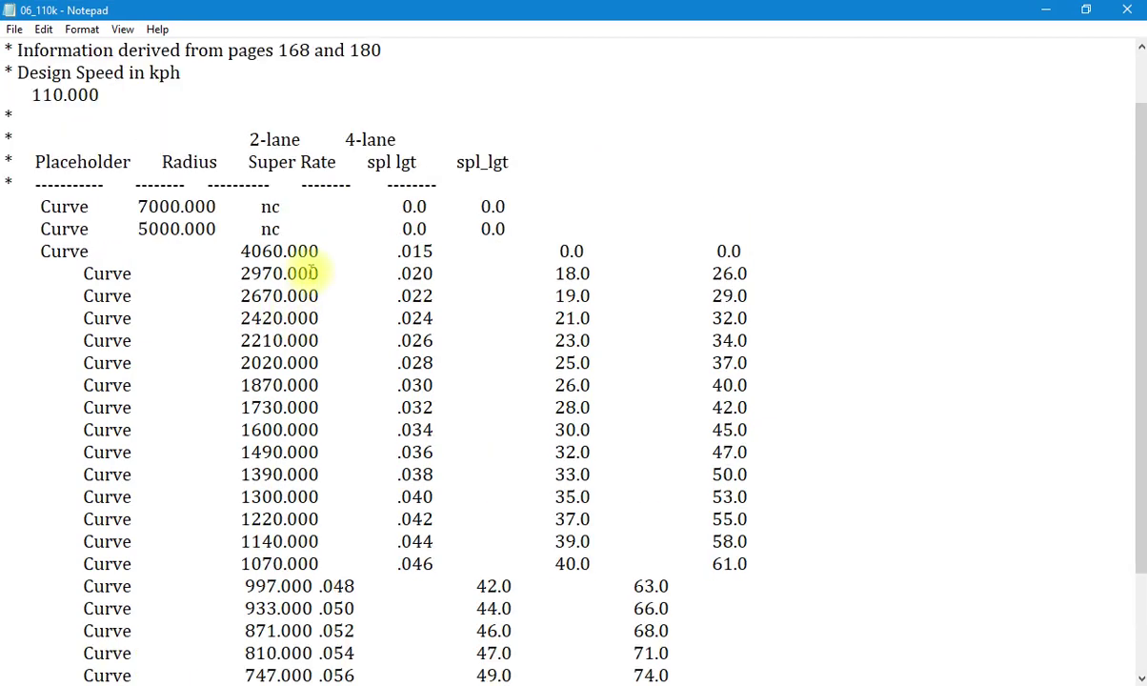
pyautogui.moveTo(250, 251); pyautogui.dragTo(287, 440)
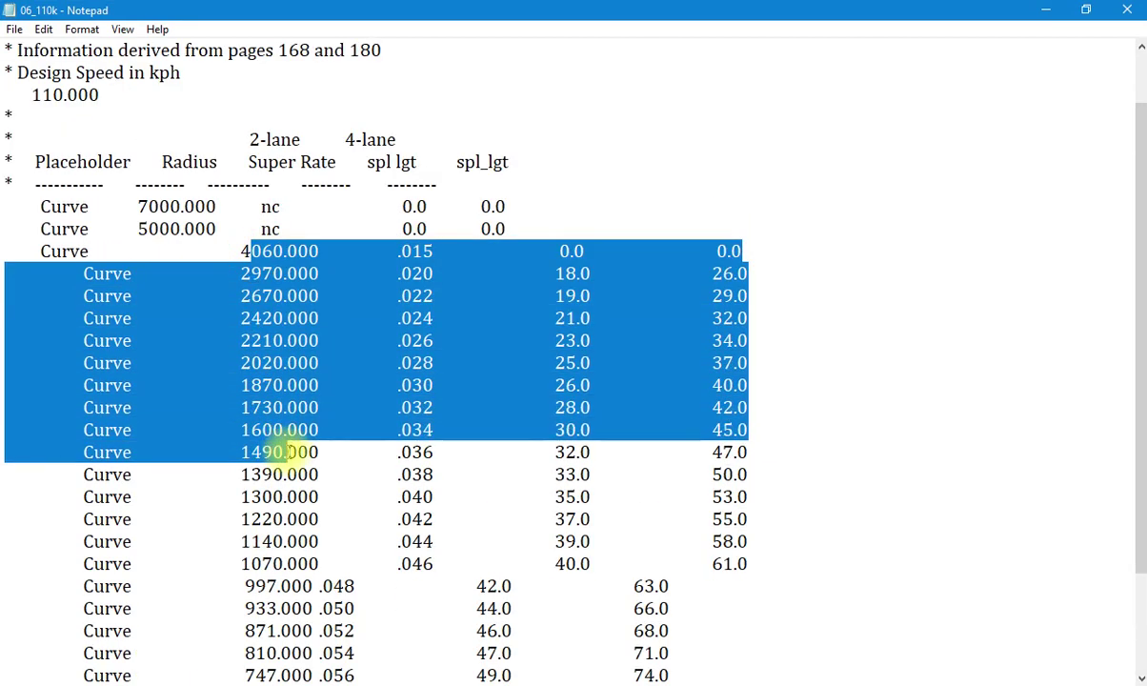
pyautogui.scroll(-2, 288, 453)
pyautogui.click(287, 452)
# Check the 7000 radius row and highlight the 2-lane and 4-lane headings, finishing by closing the 06_110k table.
pyautogui.scroll(3, 287, 452)
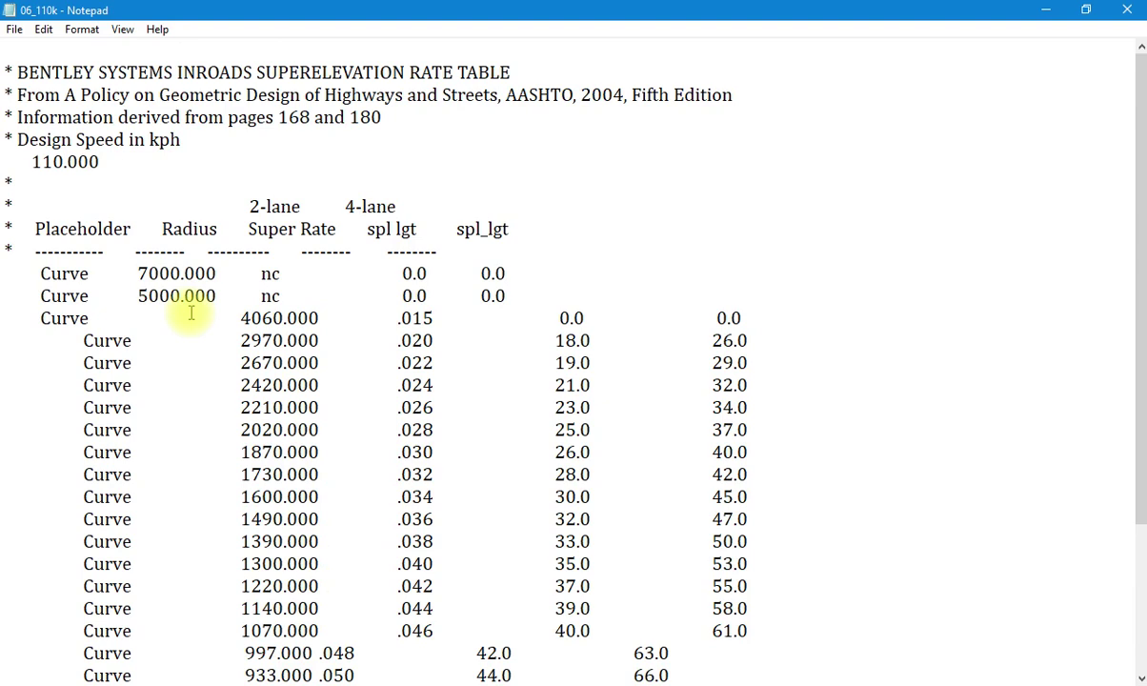
pyautogui.click(181, 275)
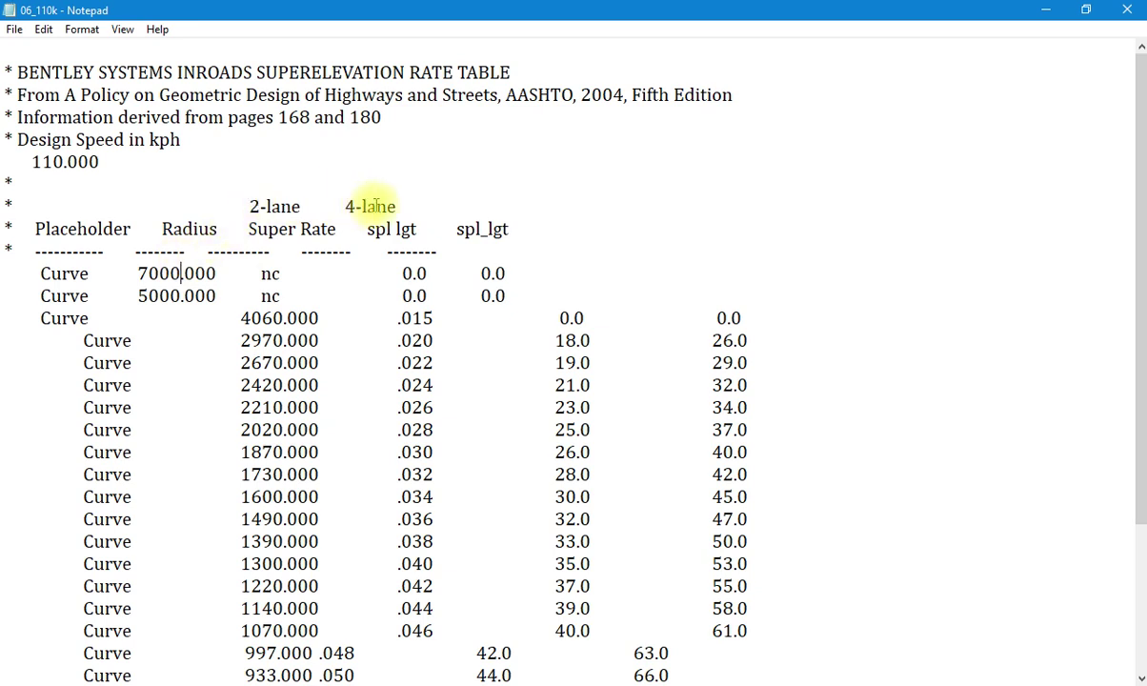
pyautogui.moveTo(429, 206); pyautogui.dragTo(219, 206)
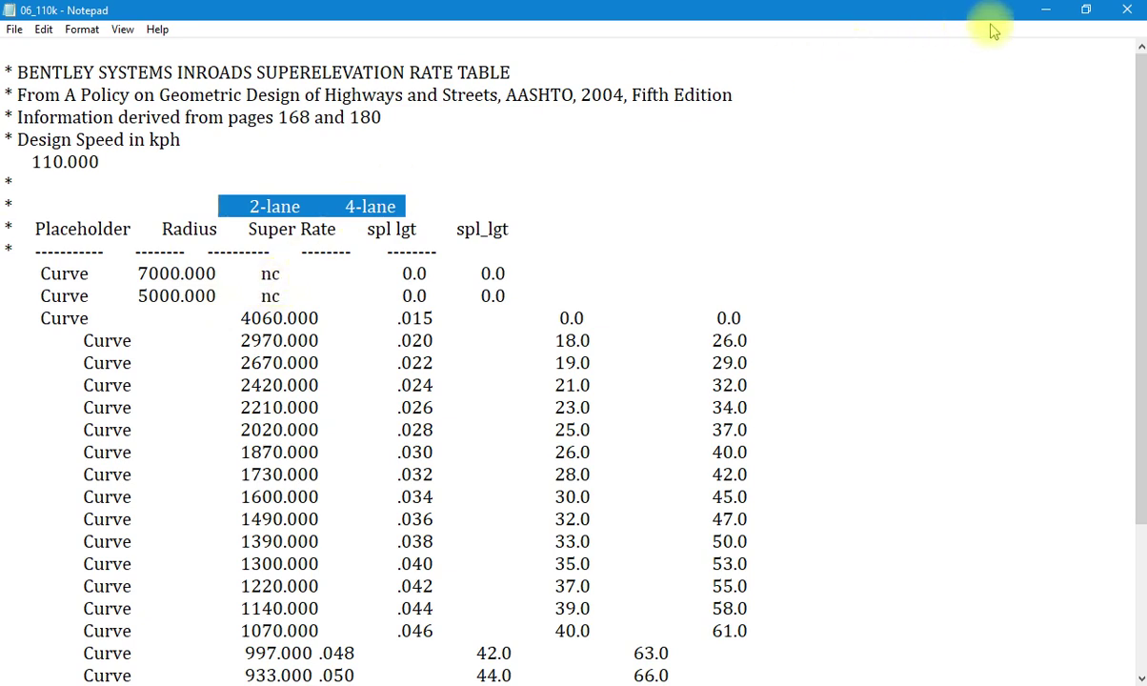
pyautogui.click(1124, 11)
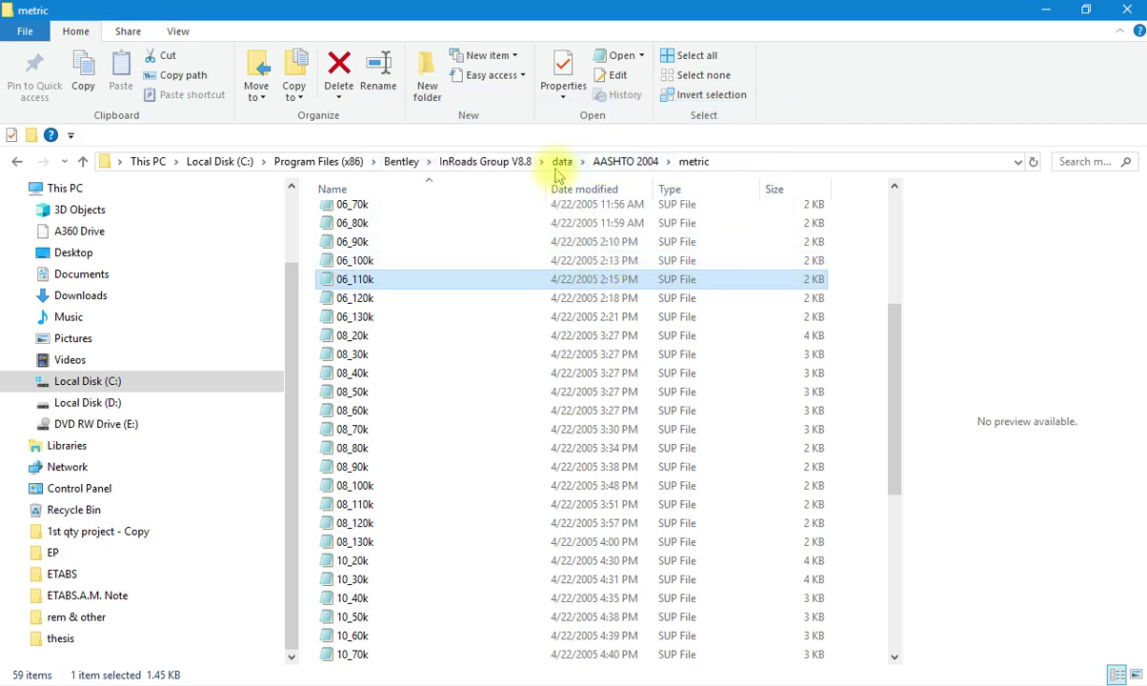
# Return to the data folder and open its own metric folder.
pyautogui.click(561, 162)
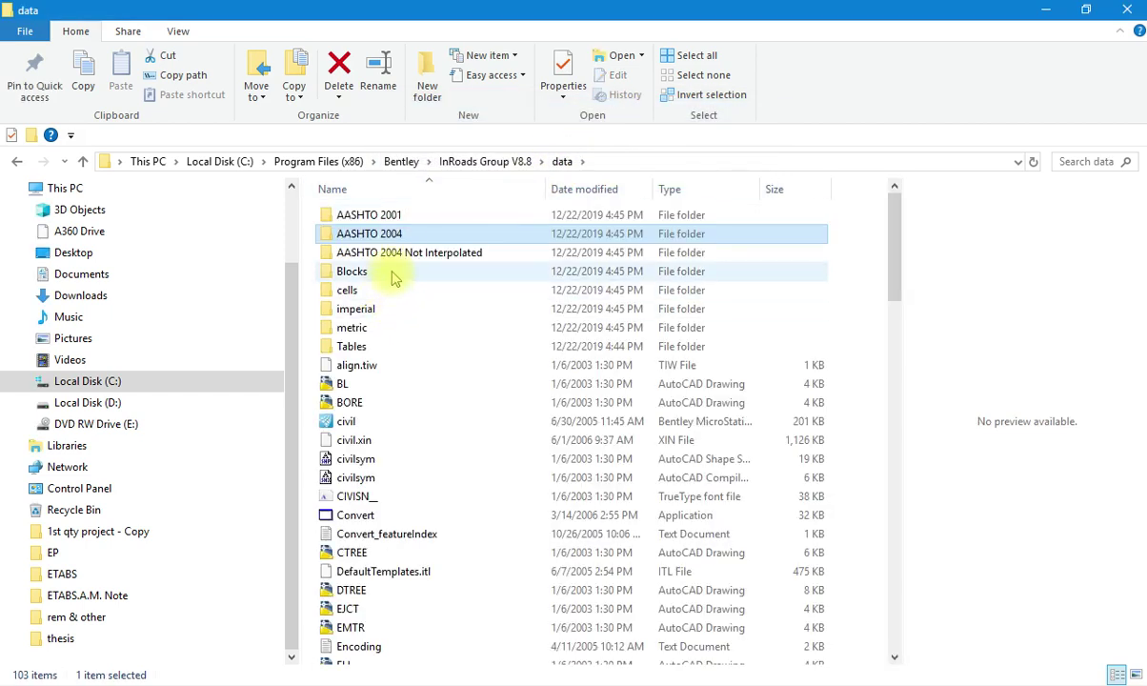
pyautogui.click(385, 253)
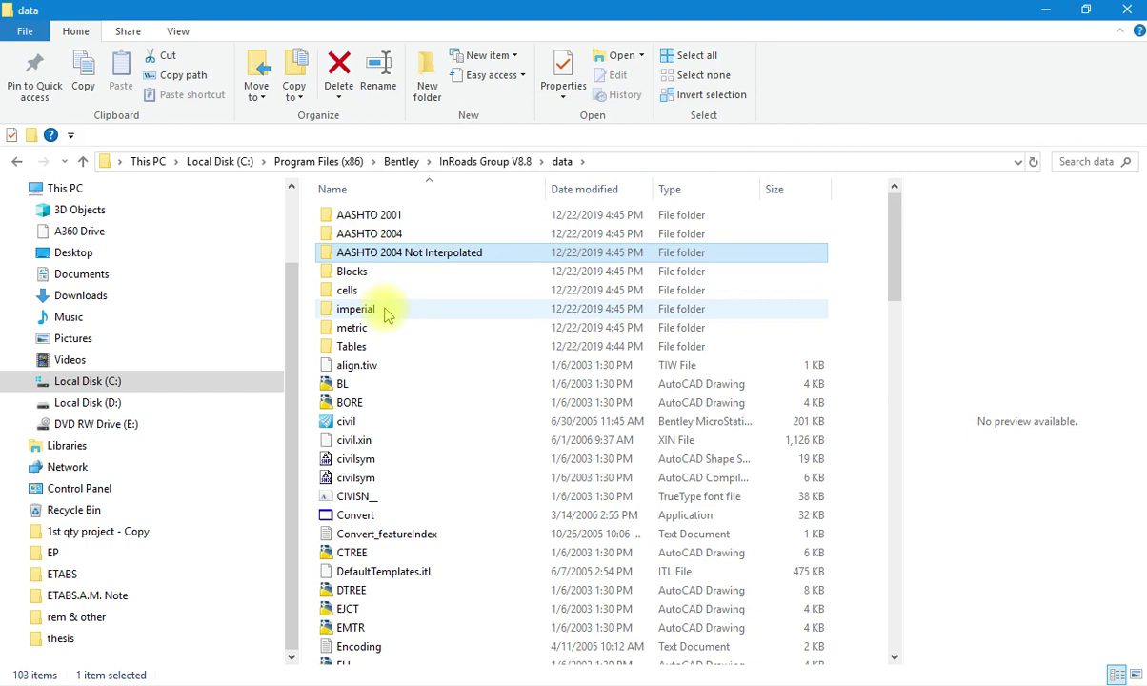
pyautogui.scroll(-1, 393, 329)
pyautogui.scroll(1, 395, 335)
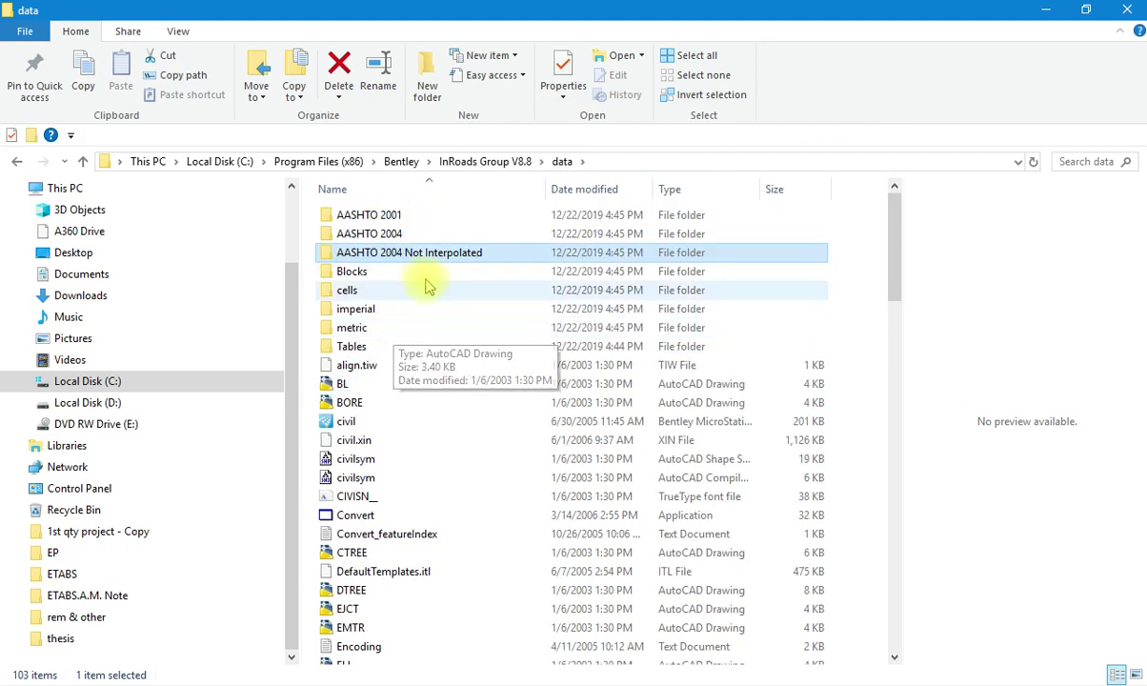
pyautogui.click(352, 329)
pyautogui.doubleClick(352, 328)
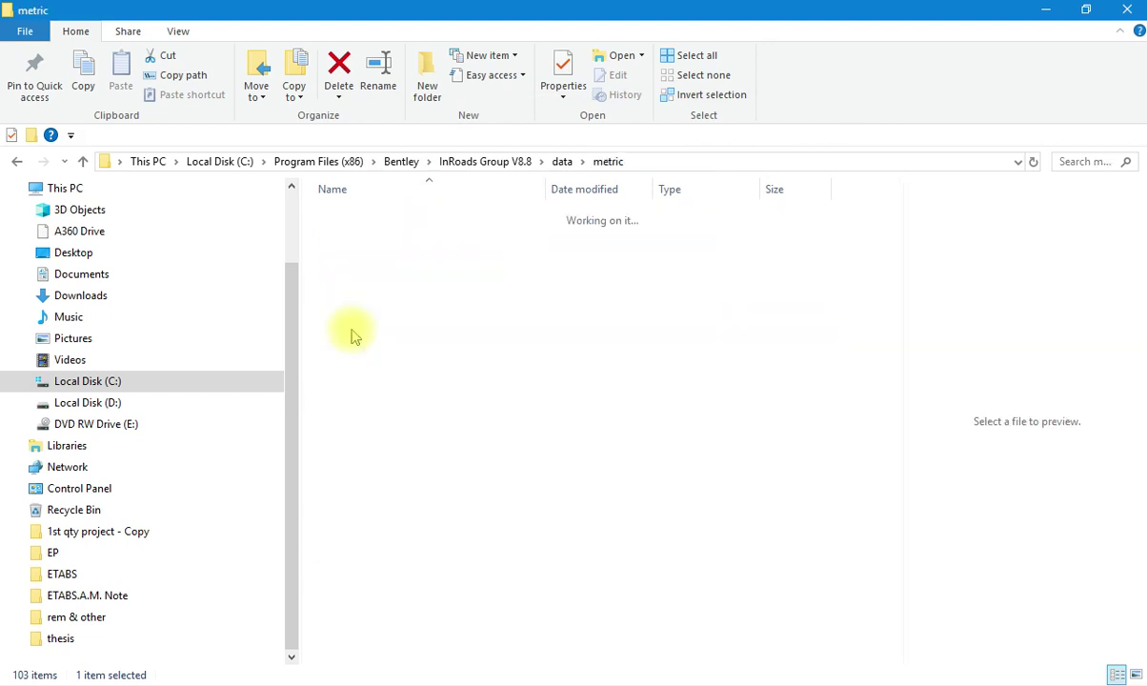
# Look through the metric folder's files from start to end, selecting civil_dgn.xin, civil_dwg.xin and Conduit.sec.
pyautogui.scroll(-1, 412, 322)
pyautogui.scroll(-1, 419, 343)
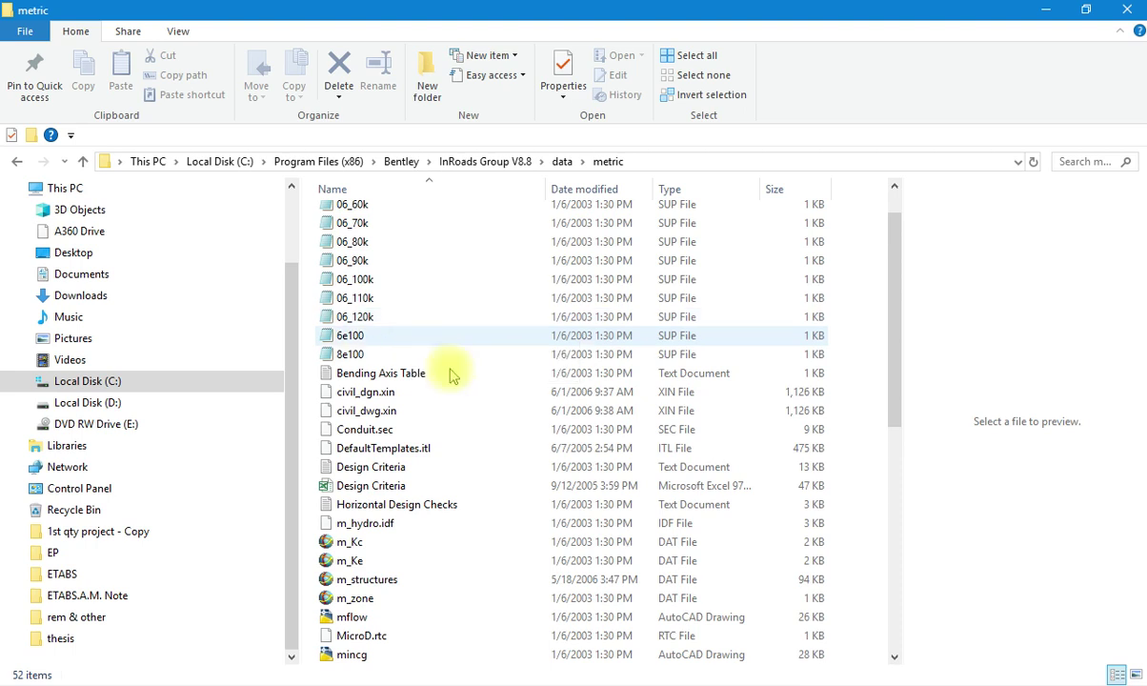
pyautogui.click(396, 353)
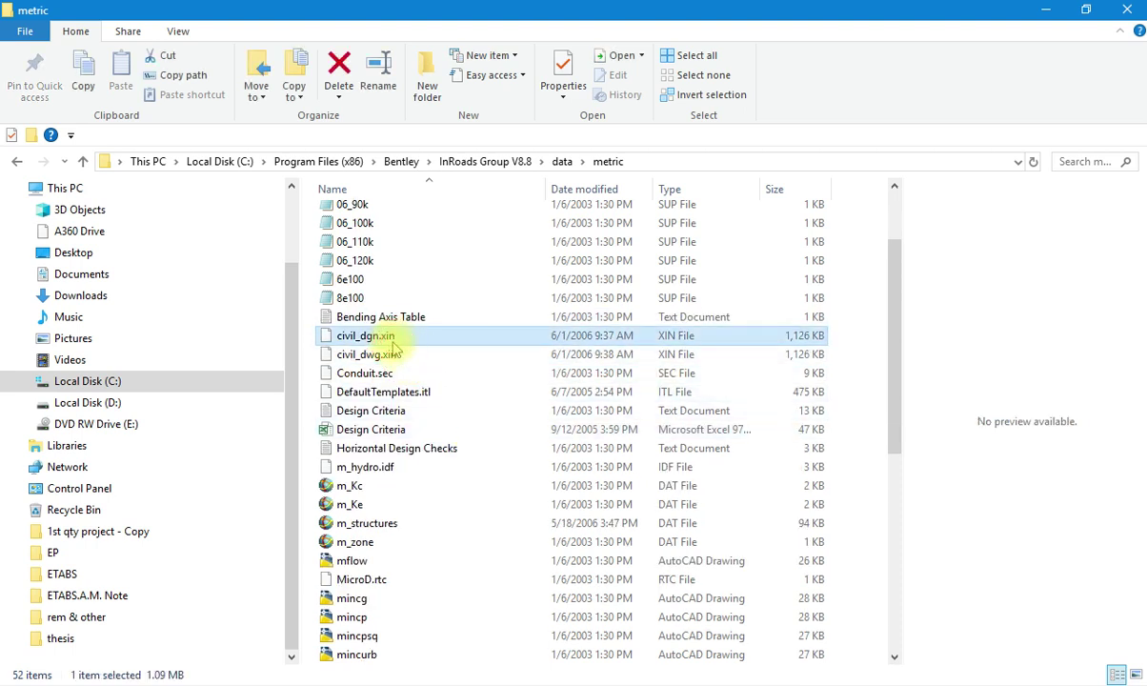
pyautogui.click(394, 353)
pyautogui.scroll(2, 405, 355)
pyautogui.scroll(-6, 405, 355)
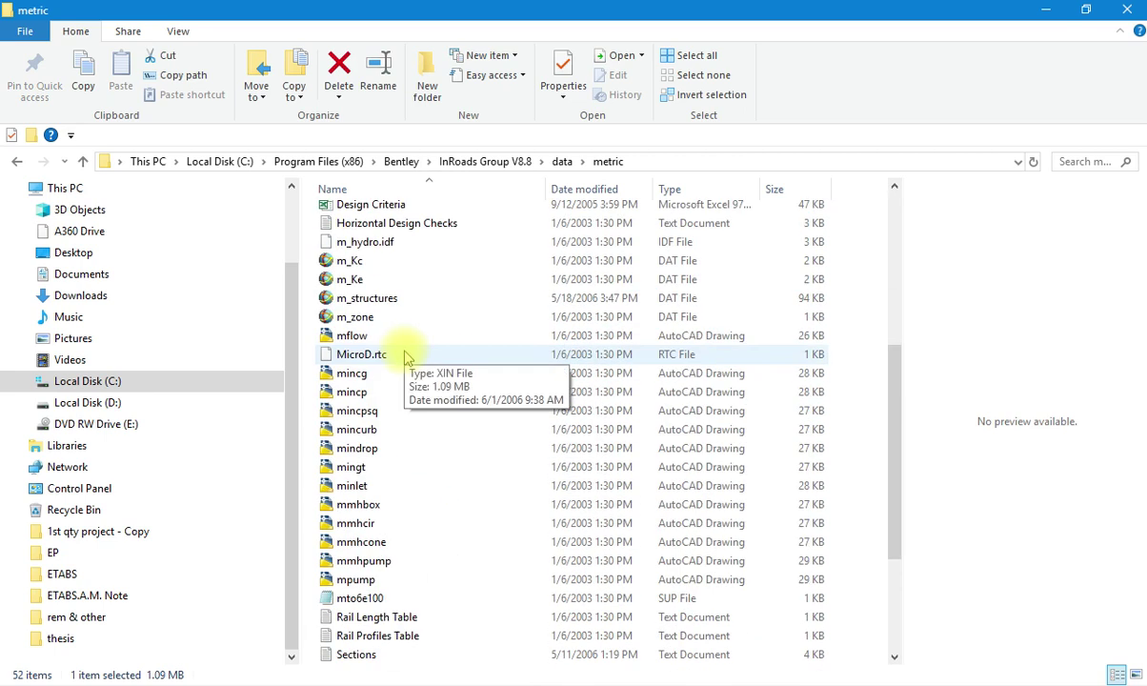
pyautogui.scroll(-3, 405, 356)
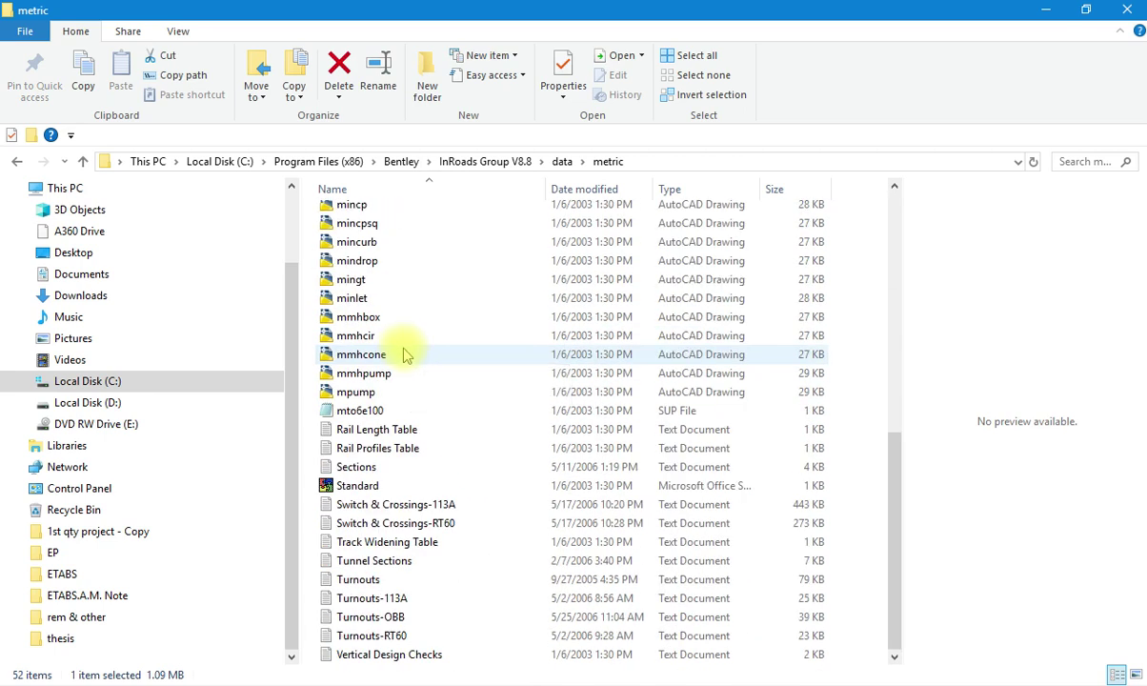
pyautogui.scroll(7, 405, 355)
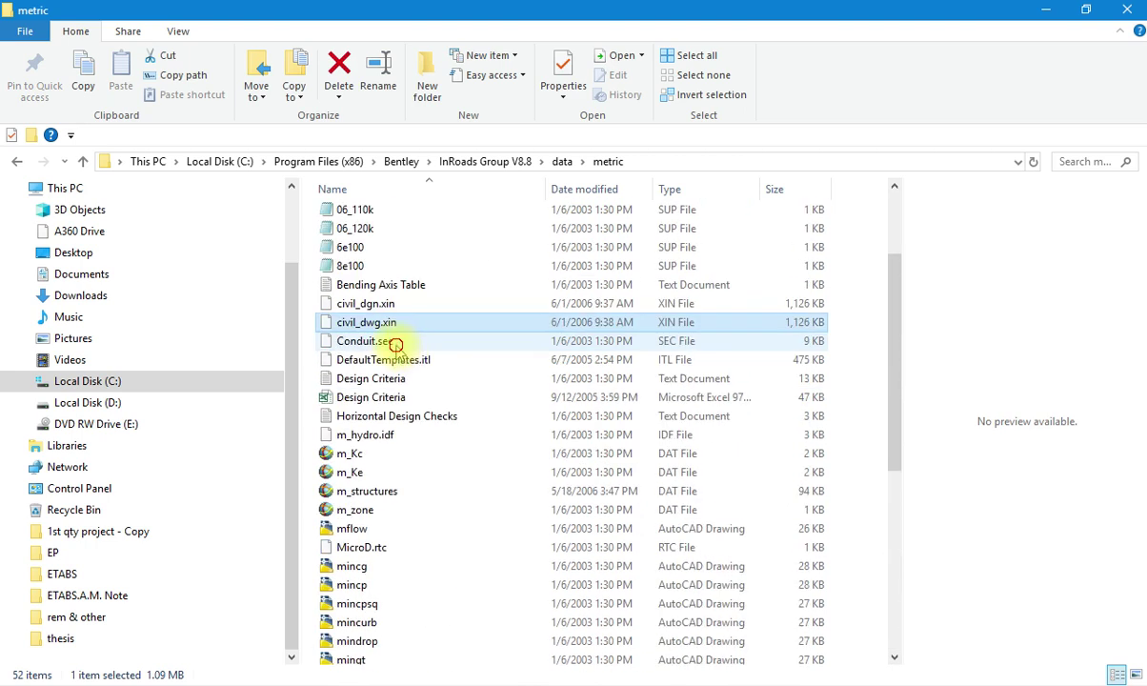
pyautogui.click(395, 344)
pyautogui.scroll(3, 398, 352)
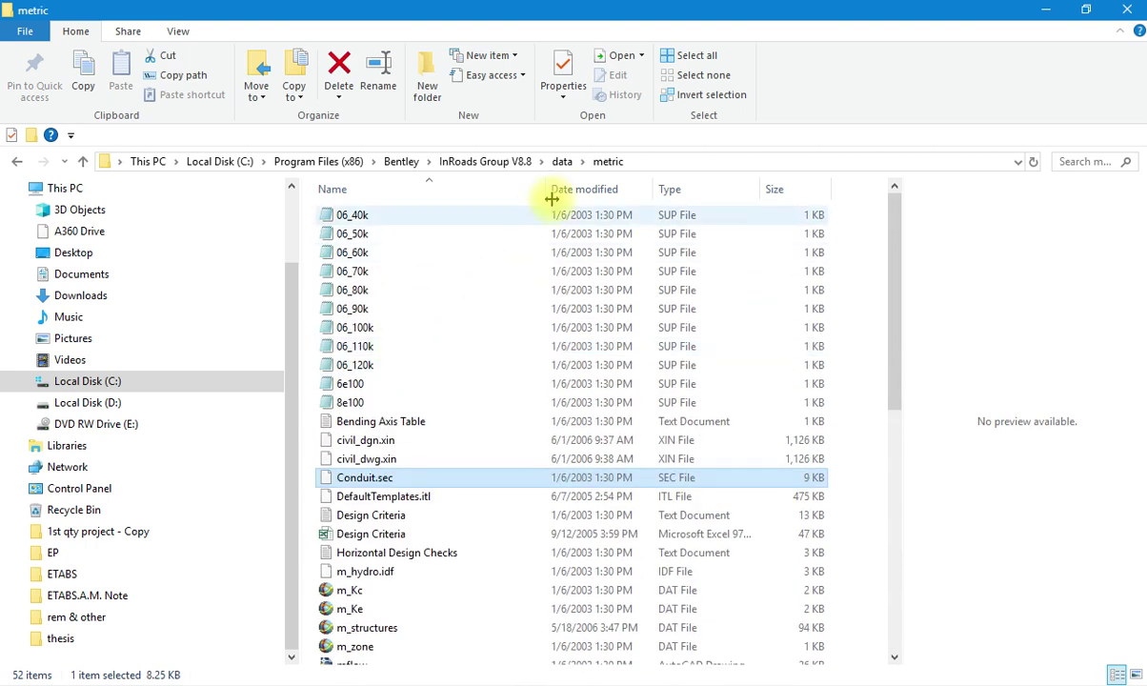
# Return to the data folder and look through its files, selecting align.tiw.
pyautogui.click(562, 161)
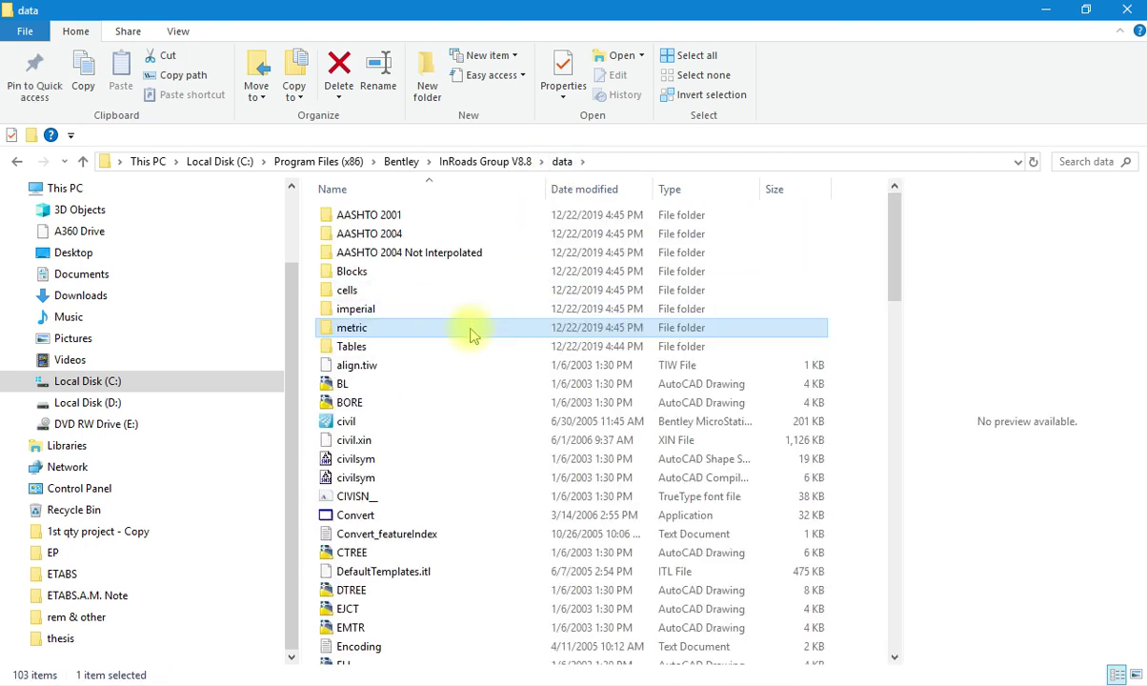
pyautogui.click(410, 364)
pyautogui.scroll(-2, 512, 429)
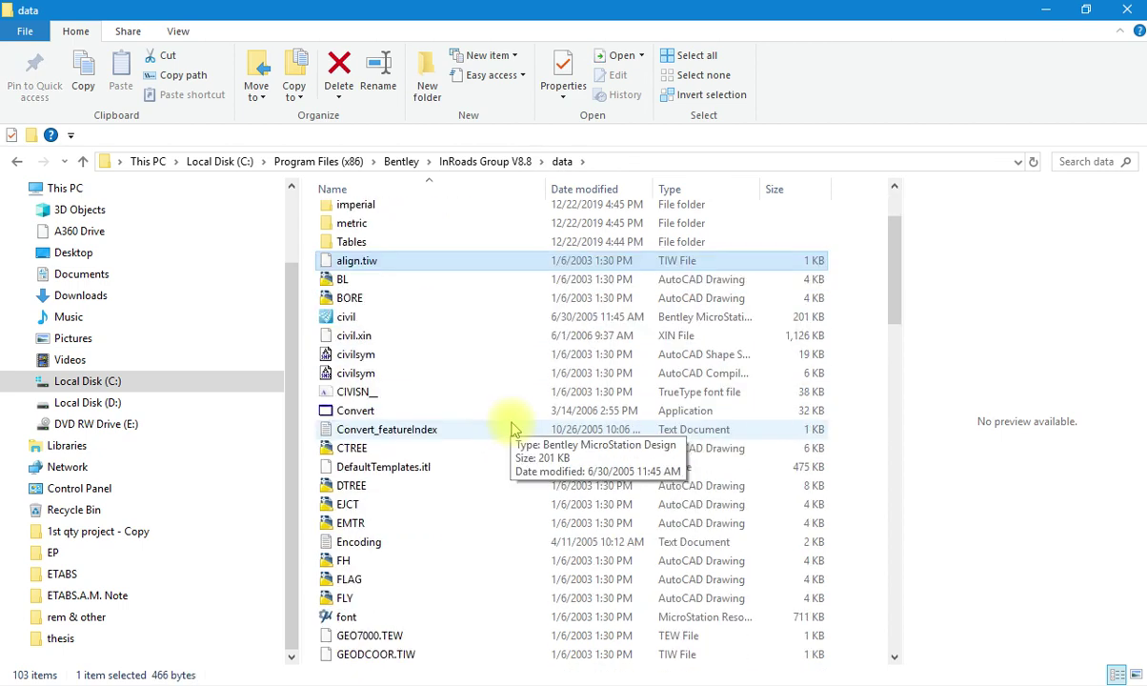
pyautogui.scroll(-2, 511, 429)
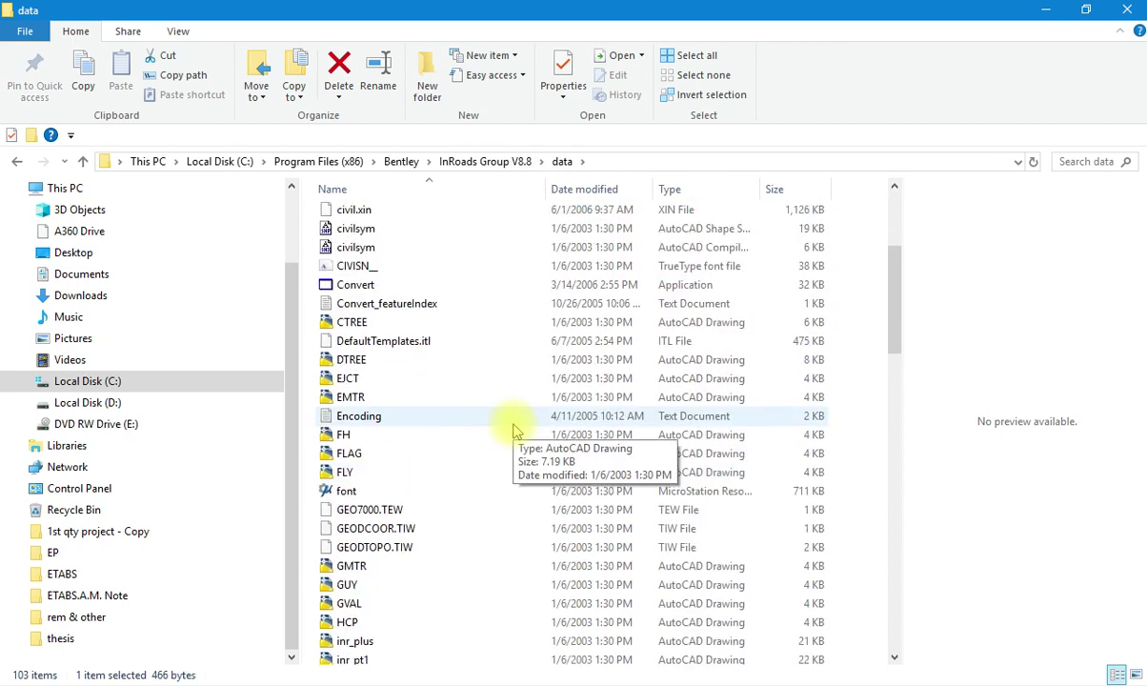
pyautogui.scroll(1, 515, 430)
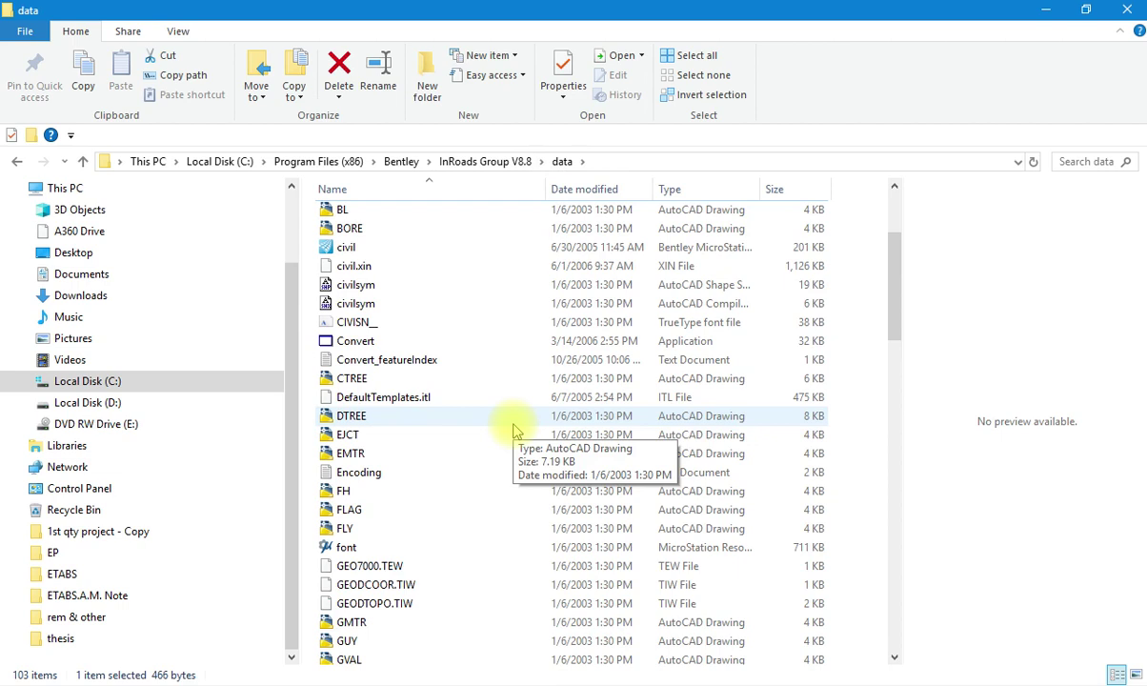
pyautogui.scroll(-3, 512, 430)
pyautogui.scroll(-5, 511, 430)
pyautogui.scroll(11, 511, 431)
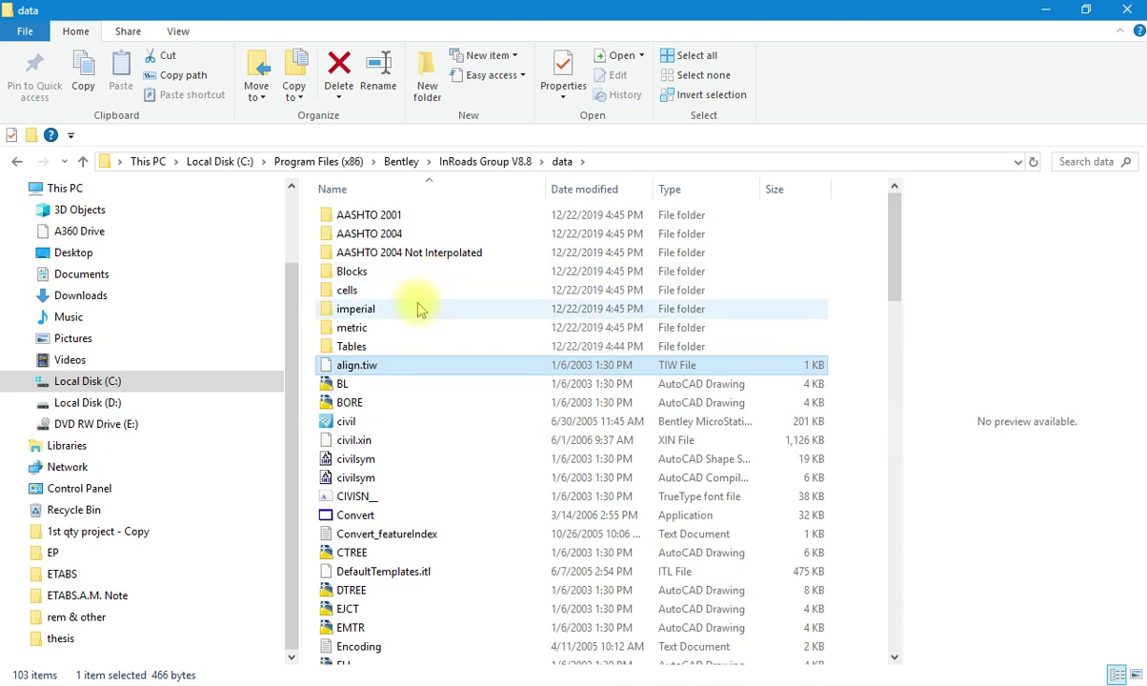
# Go up to the InRoads Group V8.8 folder and review its Sample Data and XML Data subfolders.
pyautogui.click(495, 162)
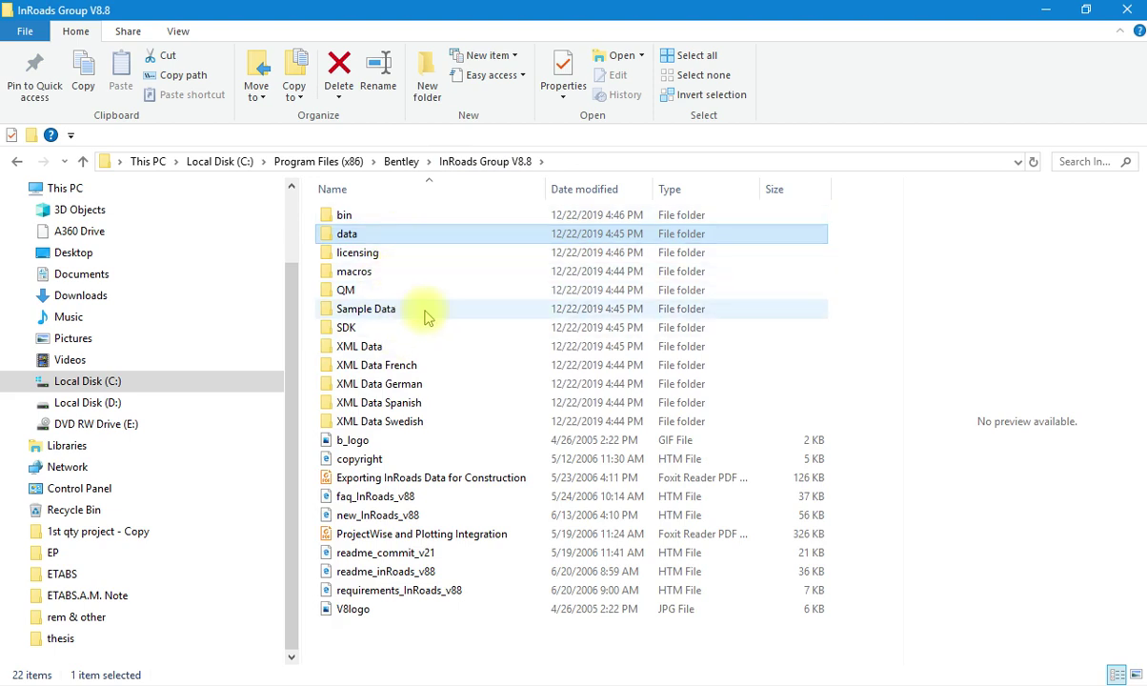
pyautogui.moveTo(426, 318)
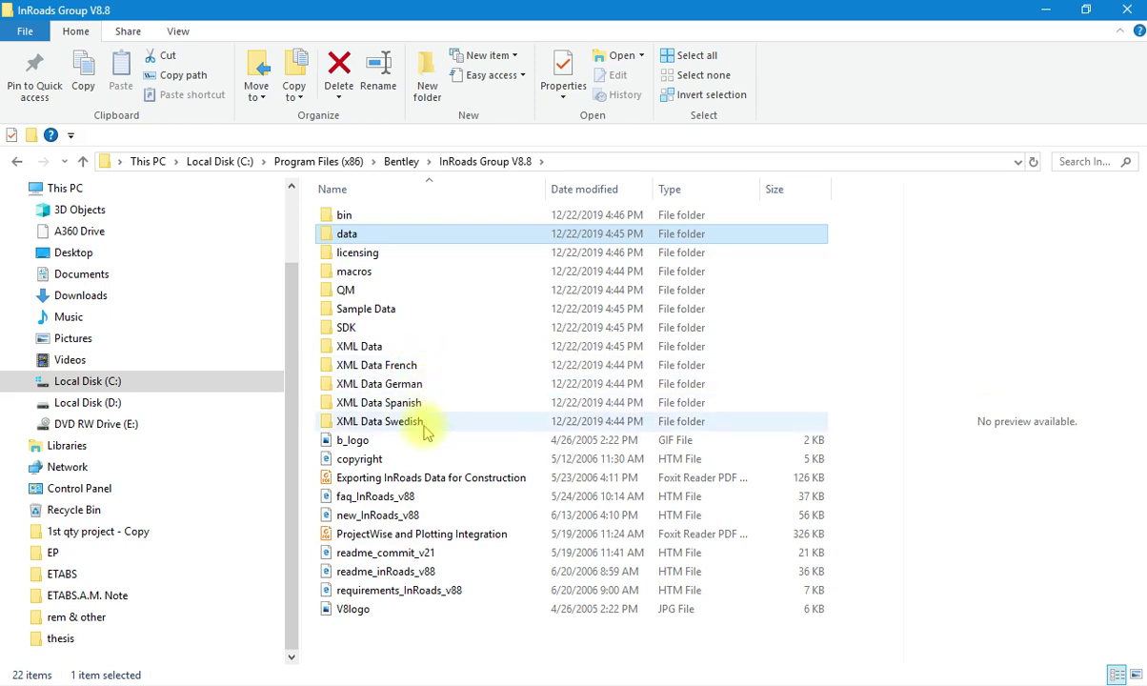
pyautogui.moveTo(434, 387)
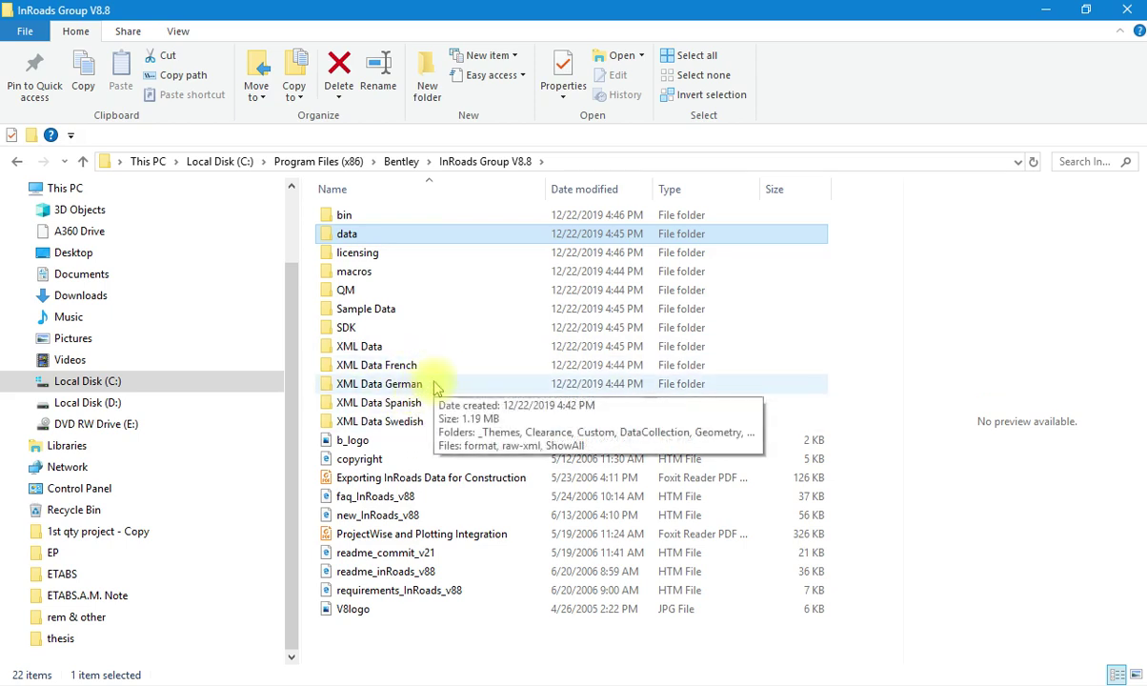